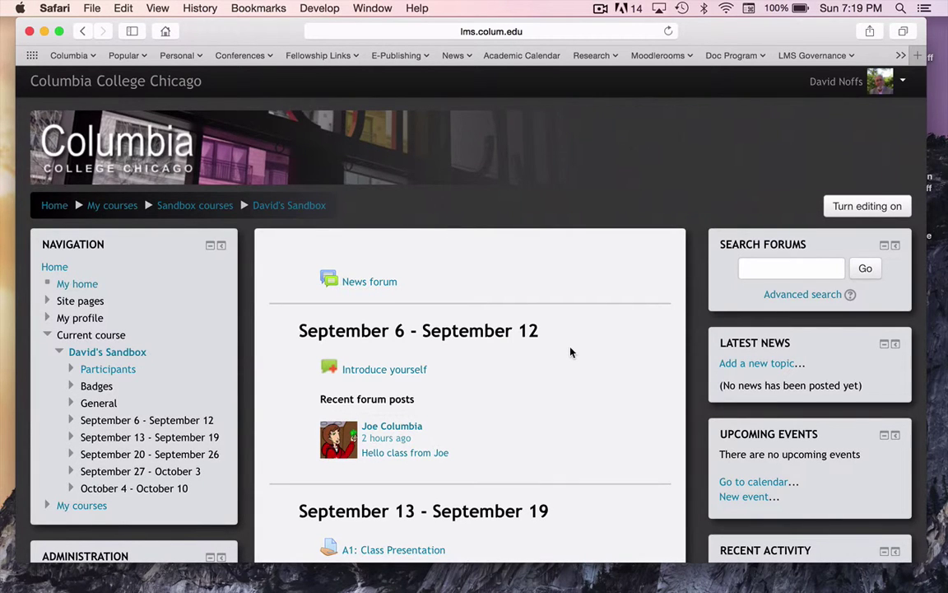
Open the course's grader report and review the student's item grades and course total
{"action": "scroll", "coordinate": [570, 352], "scroll_direction": "down", "scroll_amount": 5}
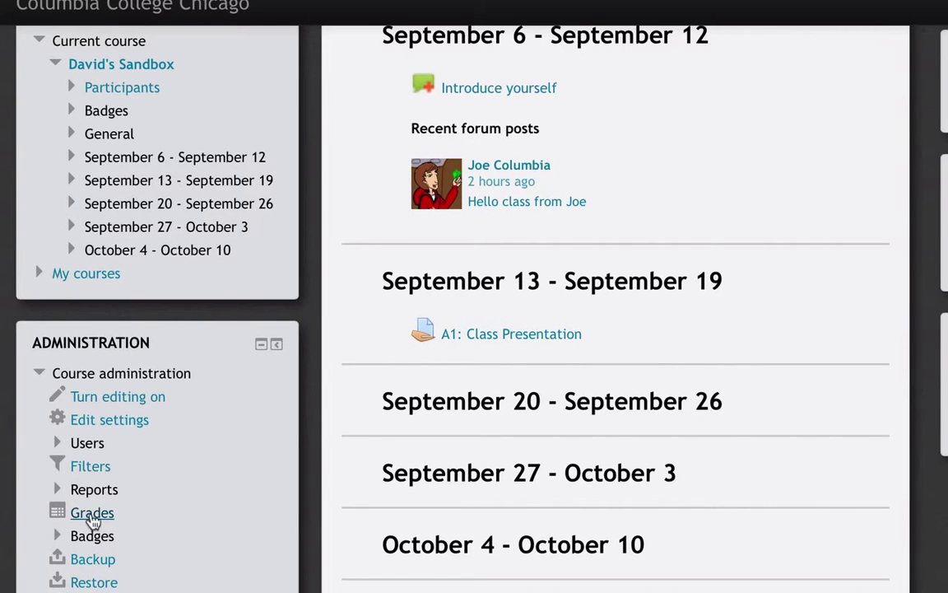
{"action": "left_click", "coordinate": [91, 514]}
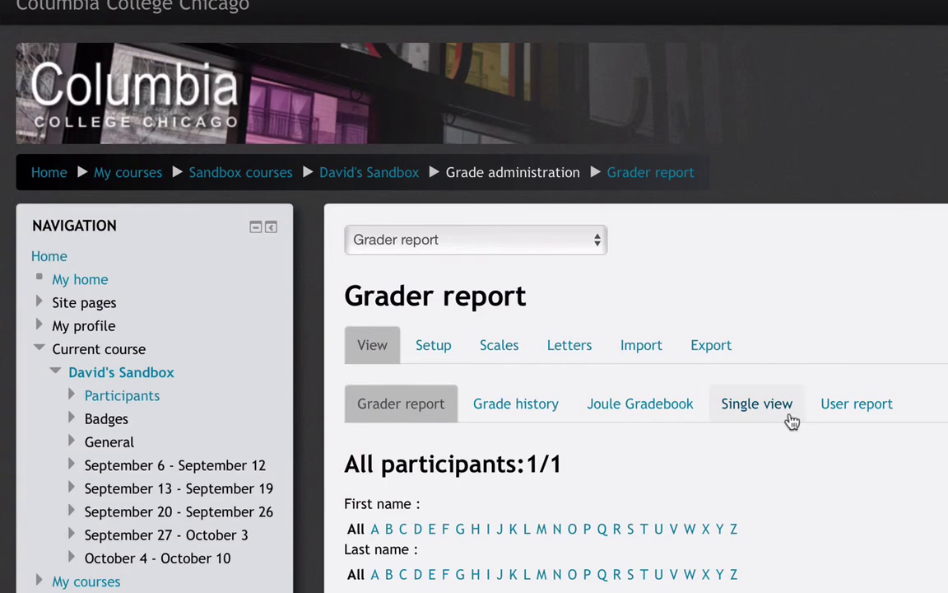
{"action": "scroll", "coordinate": [787, 419], "scroll_direction": "down", "scroll_amount": 2}
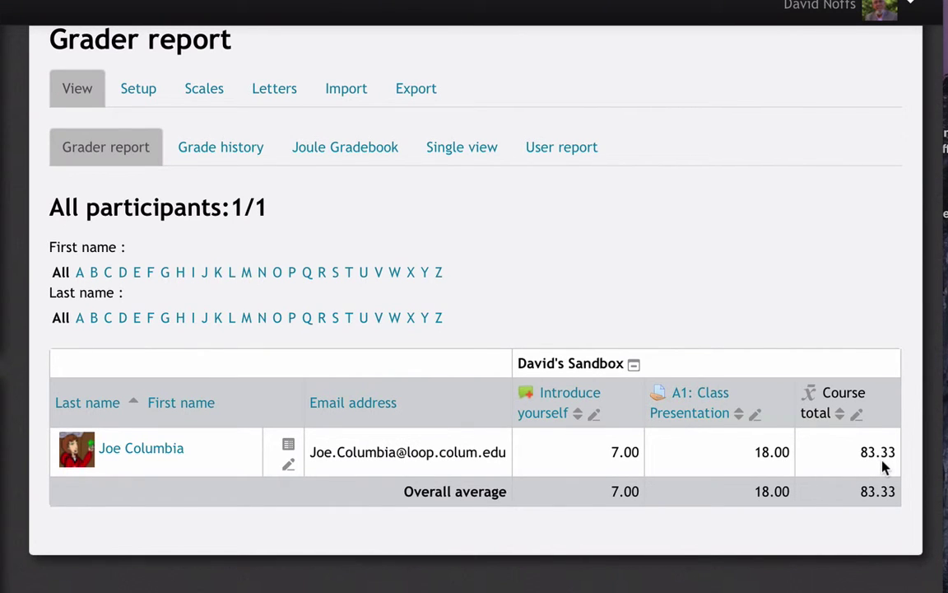
{"action": "scroll", "coordinate": [600, 264], "scroll_direction": "up", "scroll_amount": 2}
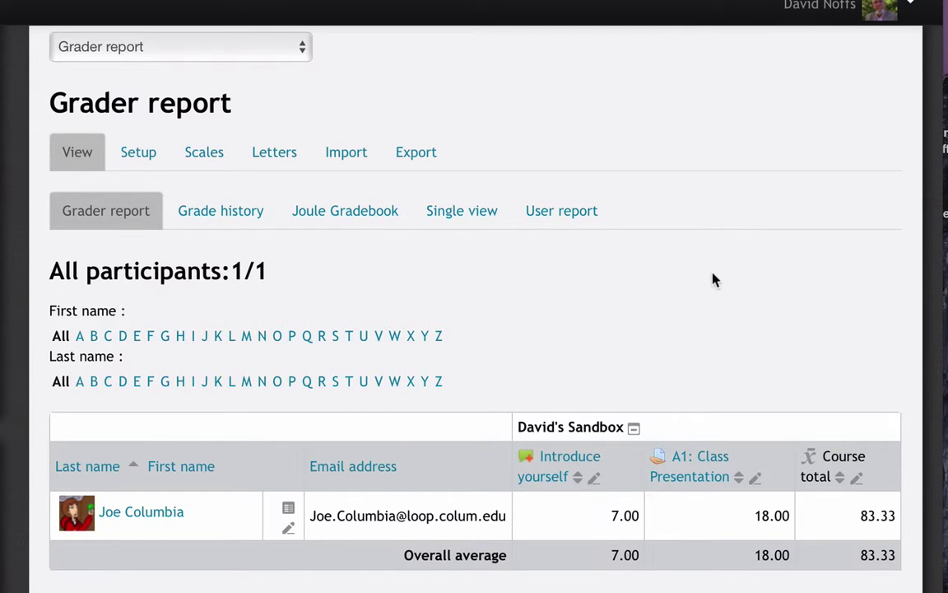
{"action": "scroll", "coordinate": [714, 280], "scroll_direction": "up", "scroll_amount": 2}
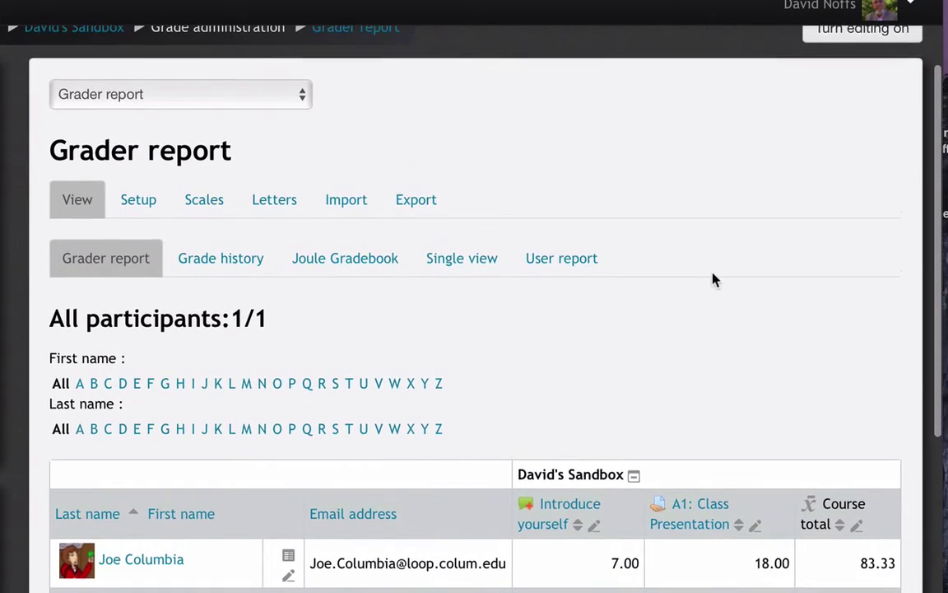
In the gradebook's categories and items setup, set the top-level course category's aggregation to Weighted mean of grades and save
{"action": "left_click", "coordinate": [141, 203]}
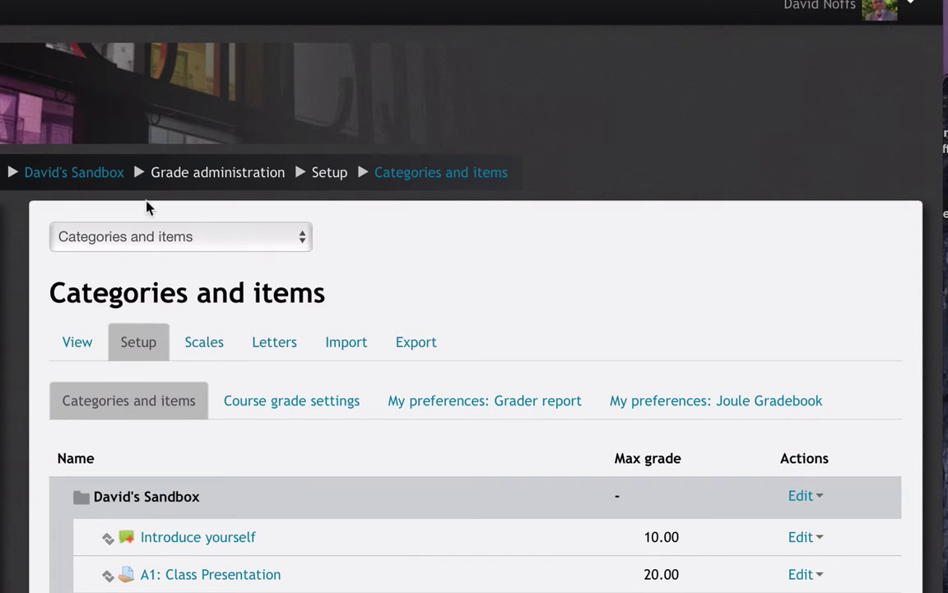
{"action": "scroll", "coordinate": [540, 271], "scroll_direction": "down", "scroll_amount": 2}
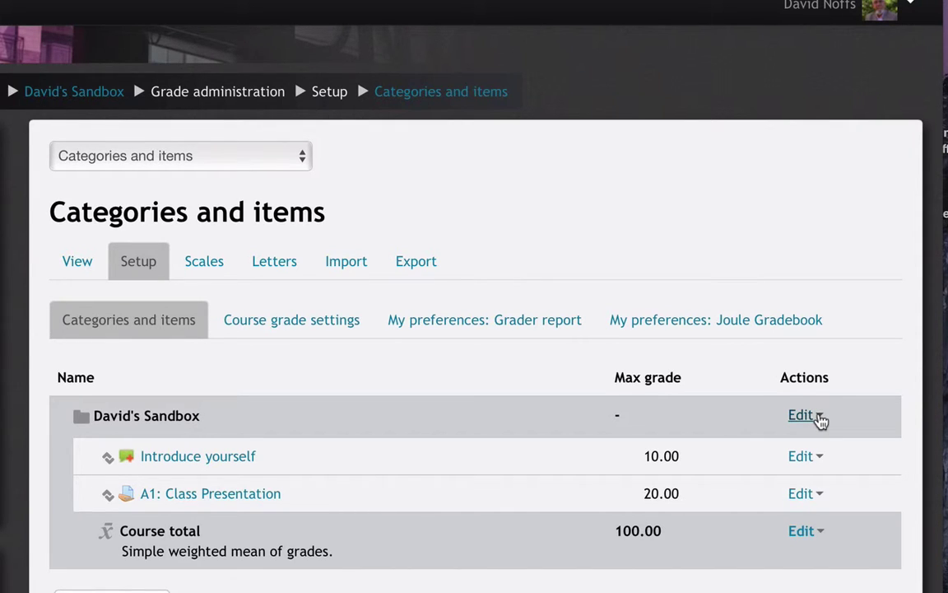
{"action": "left_click", "coordinate": [820, 421]}
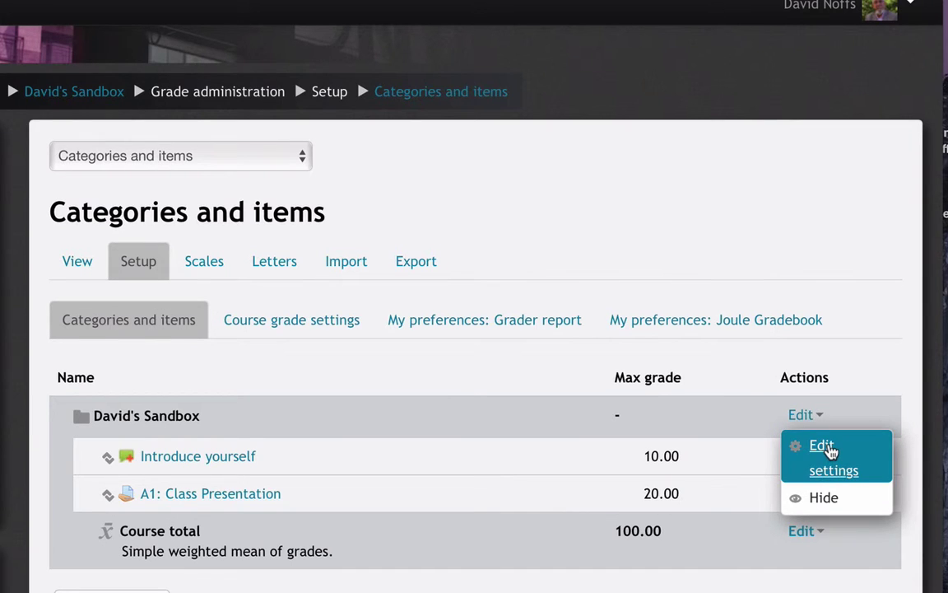
{"action": "left_click", "coordinate": [832, 447]}
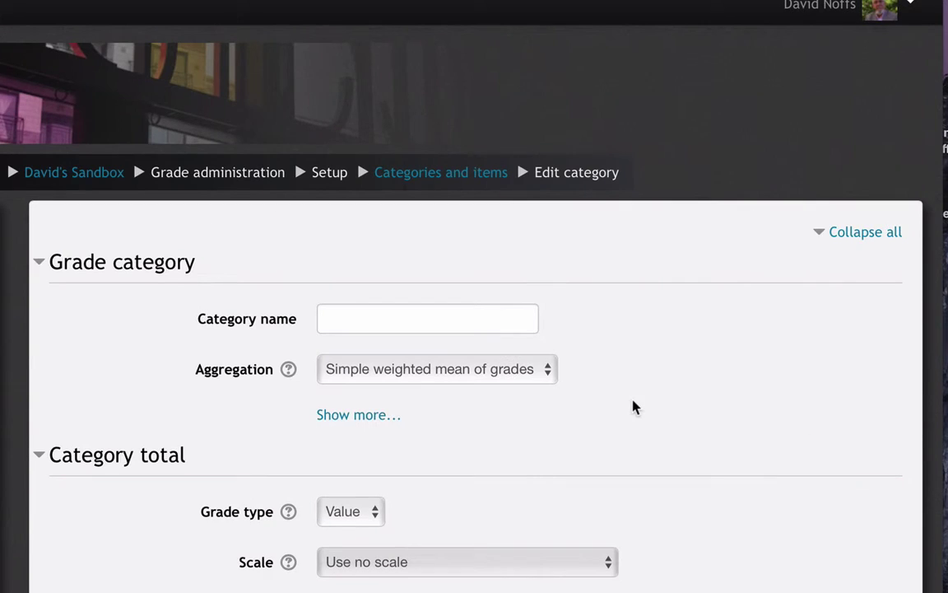
{"action": "scroll", "coordinate": [635, 405], "scroll_direction": "down", "scroll_amount": 3}
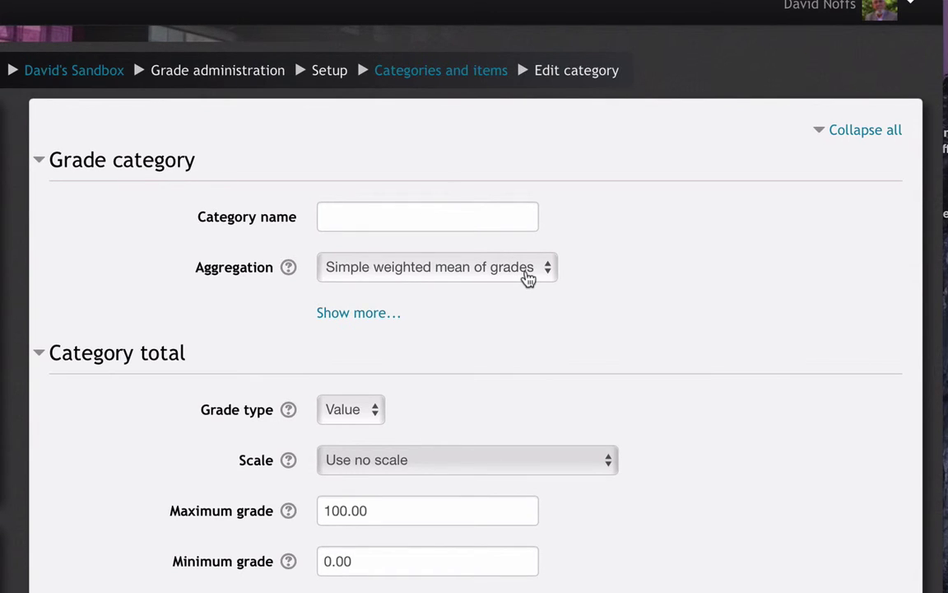
{"action": "left_click", "coordinate": [527, 278]}
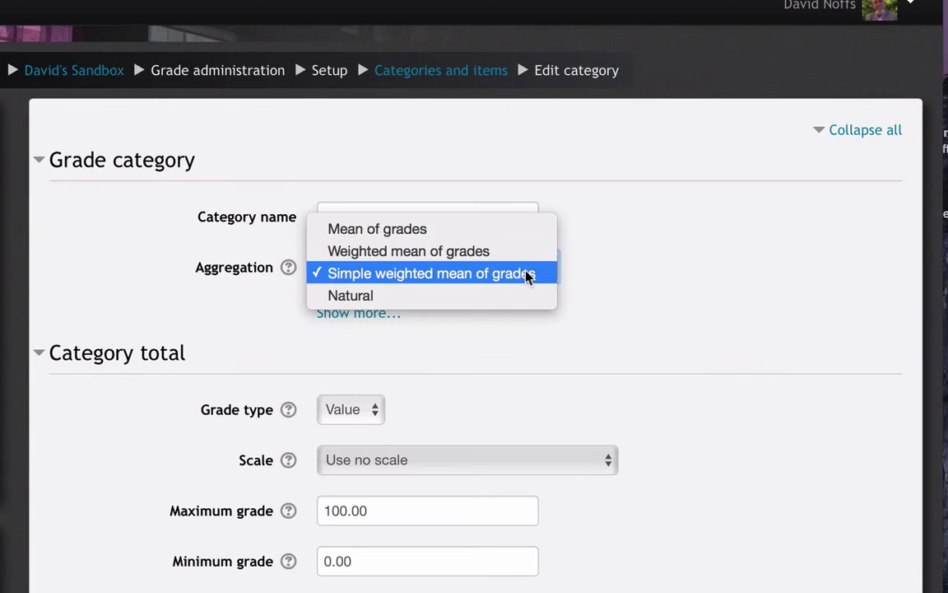
{"action": "left_click", "coordinate": [455, 259]}
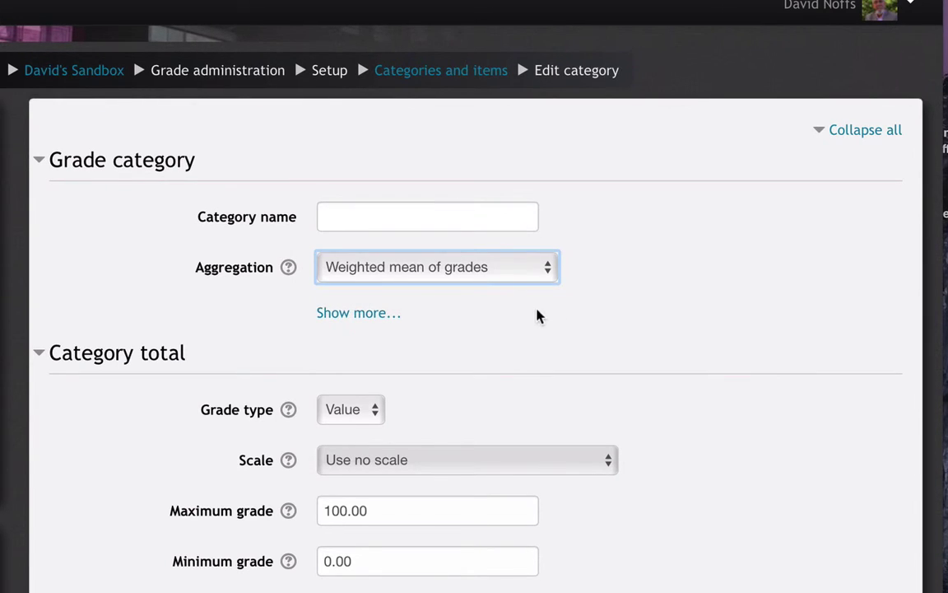
{"action": "scroll", "coordinate": [537, 315], "scroll_direction": "down", "scroll_amount": 5}
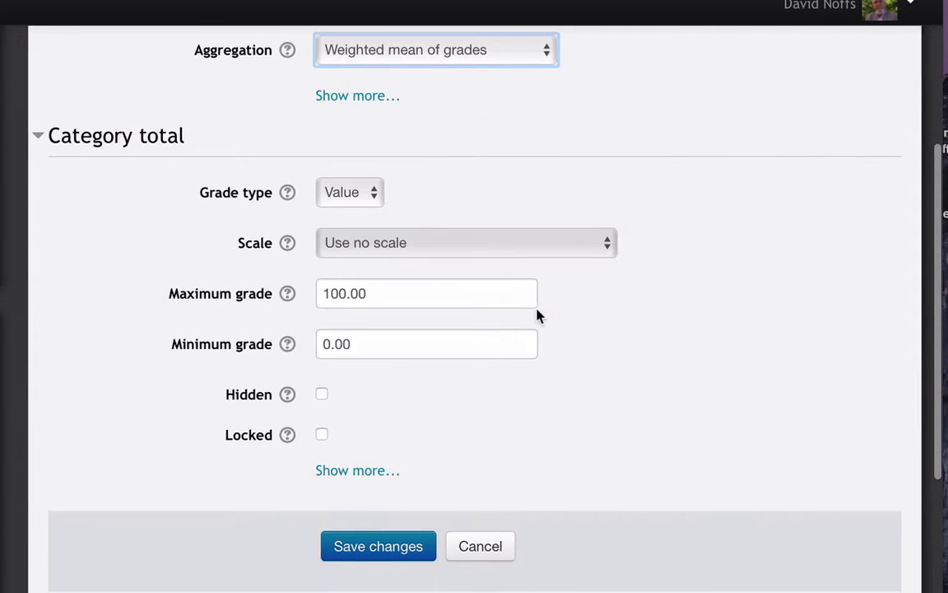
{"action": "left_click", "coordinate": [400, 547]}
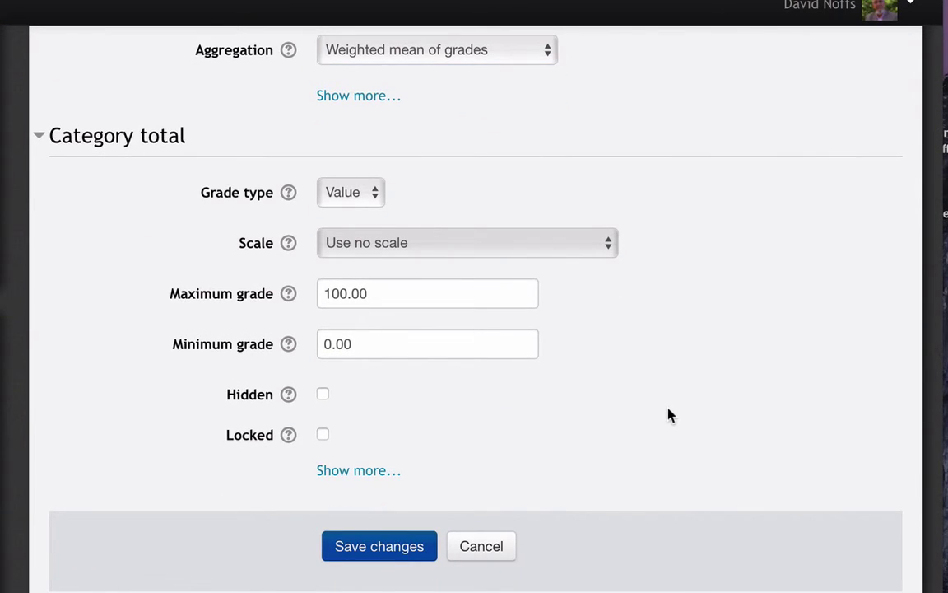
Set the weights of Introduce yourself and A1: Class Presentation to 50 each and save the changes
{"action": "scroll", "coordinate": [669, 414], "scroll_direction": "down", "scroll_amount": 2}
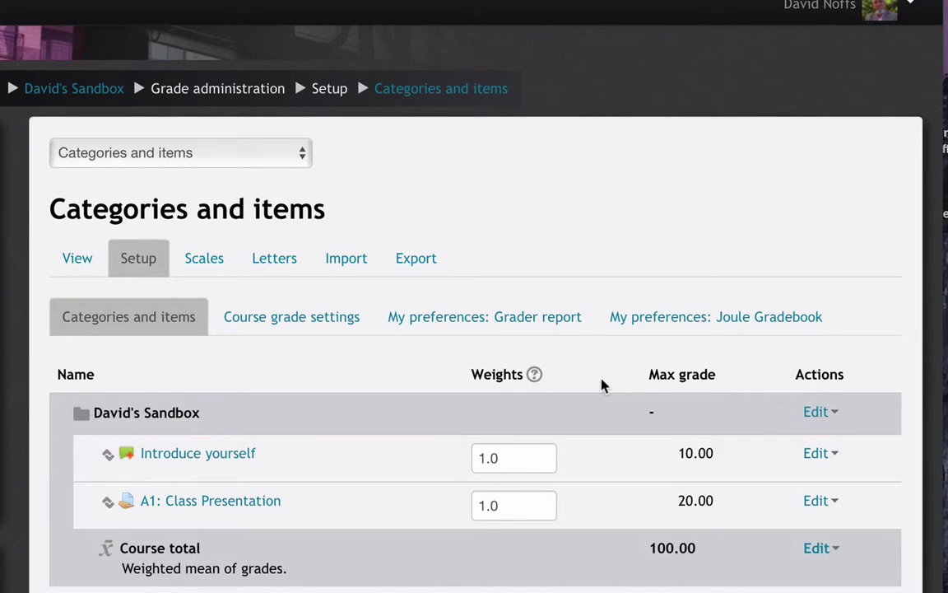
{"action": "left_click_drag", "start_coordinate": [515, 455], "coordinate": [476, 459]}
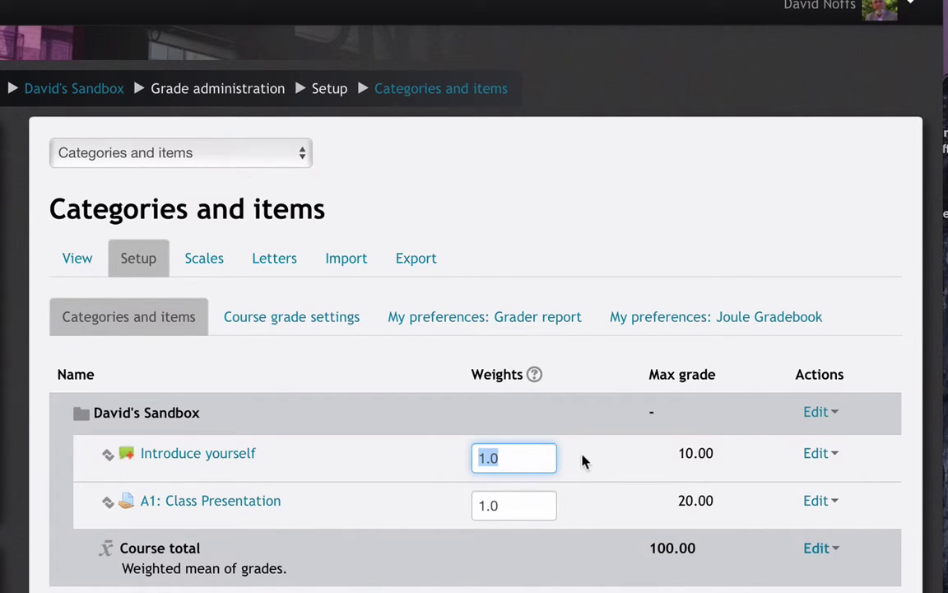
{"action": "type", "text": "50"}
{"action": "left_click_drag", "start_coordinate": [509, 511], "coordinate": [470, 511]}
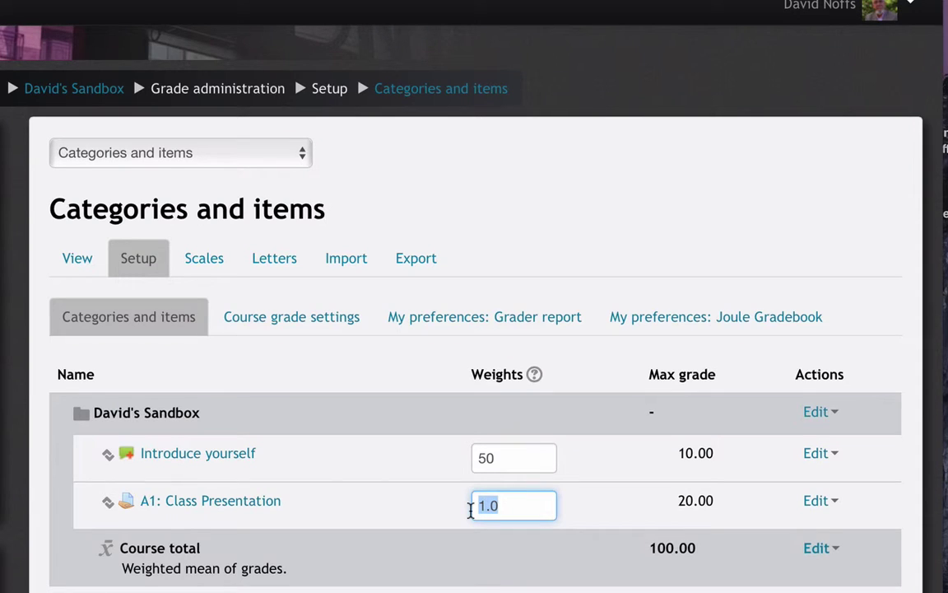
{"action": "type", "text": "60"}
{"action": "key", "text": "BackSpace"}
{"action": "key", "text": "BackSpace"}
{"action": "type", "text": "50"}
{"action": "scroll", "coordinate": [321, 69], "scroll_direction": "down", "scroll_amount": 2}
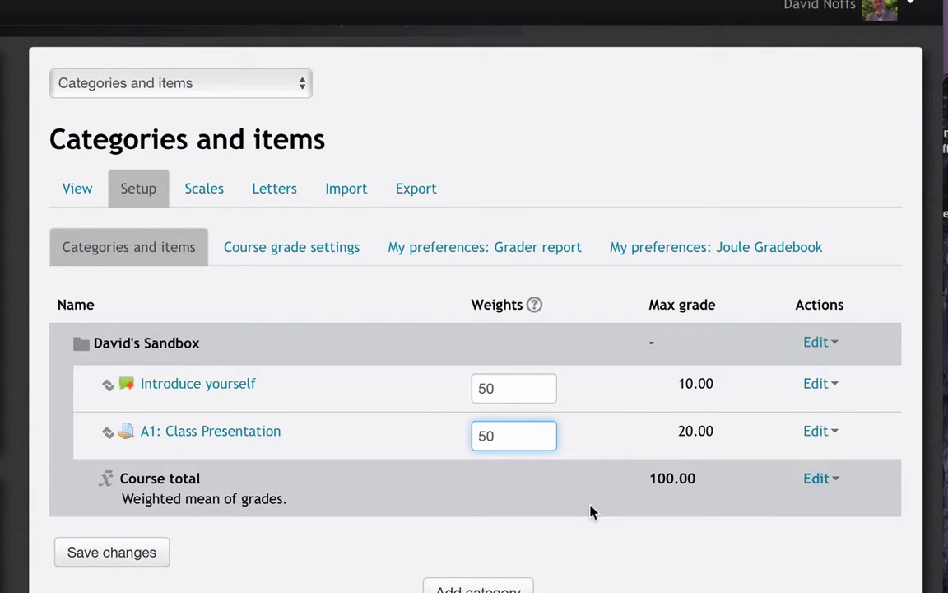
{"action": "scroll", "coordinate": [589, 511], "scroll_direction": "down", "scroll_amount": 1}
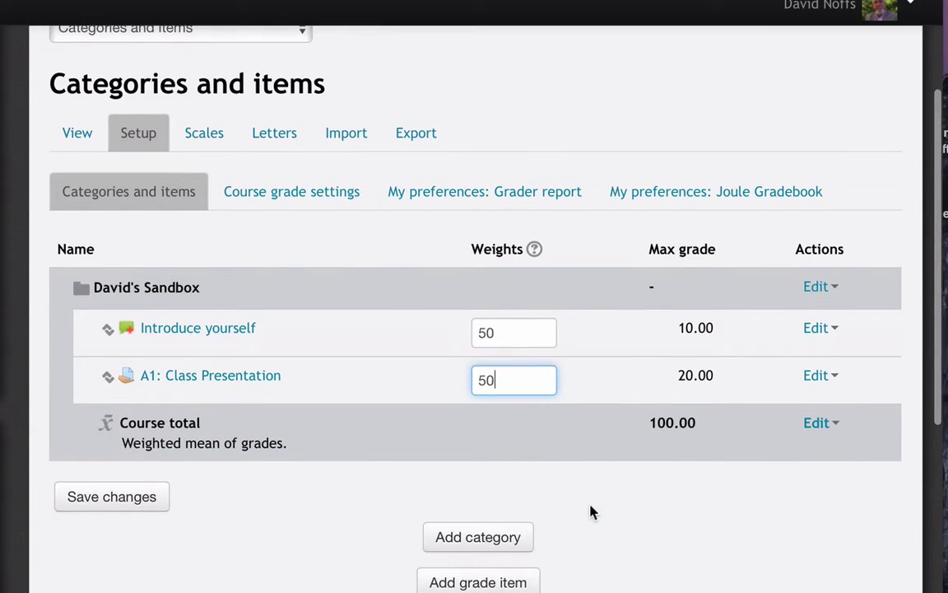
{"action": "left_click", "coordinate": [117, 494]}
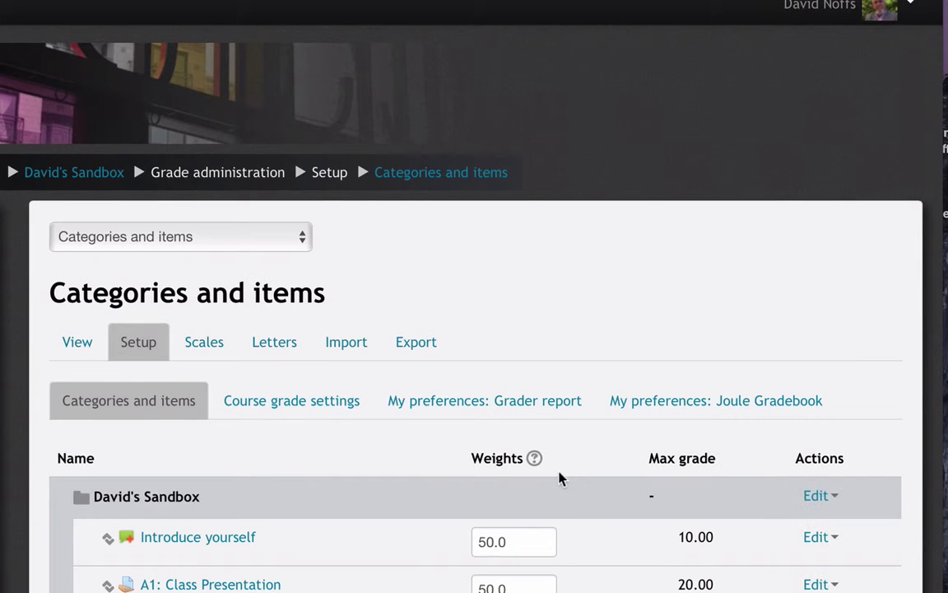
Add a grade category named Homework with the default aggregation and save it
{"action": "scroll", "coordinate": [571, 534], "scroll_direction": "down", "scroll_amount": 2}
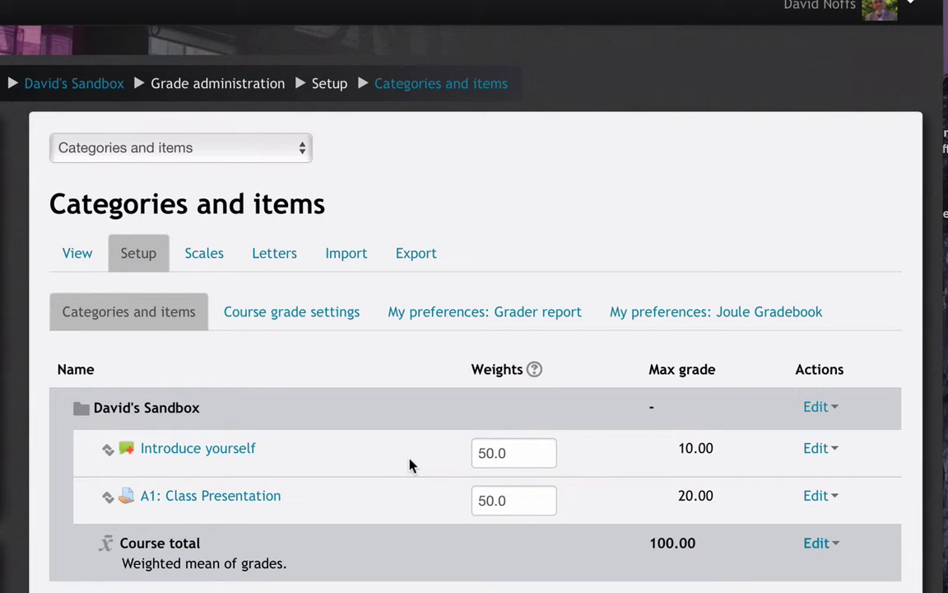
{"action": "scroll", "coordinate": [412, 465], "scroll_direction": "down", "scroll_amount": 1}
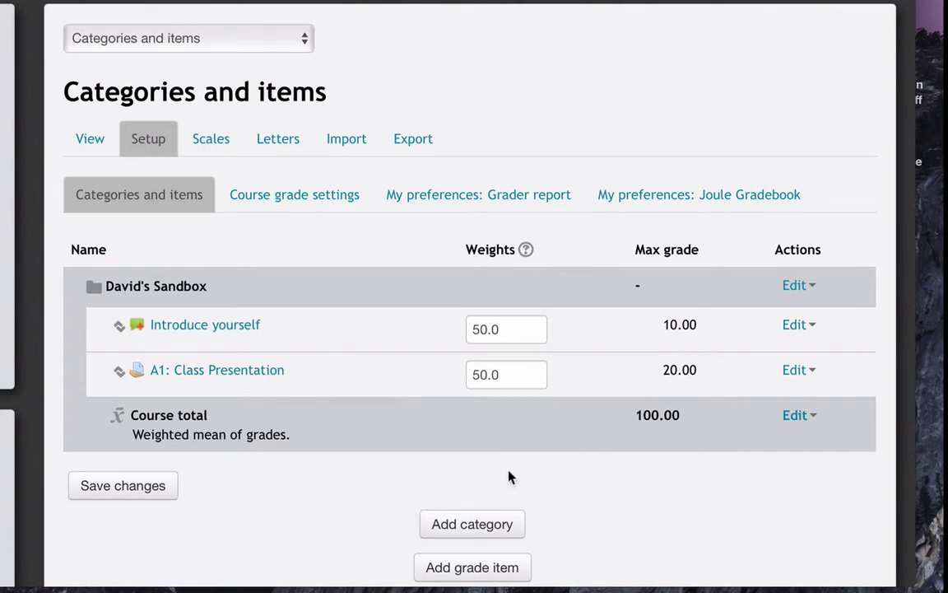
{"action": "left_click", "coordinate": [474, 526]}
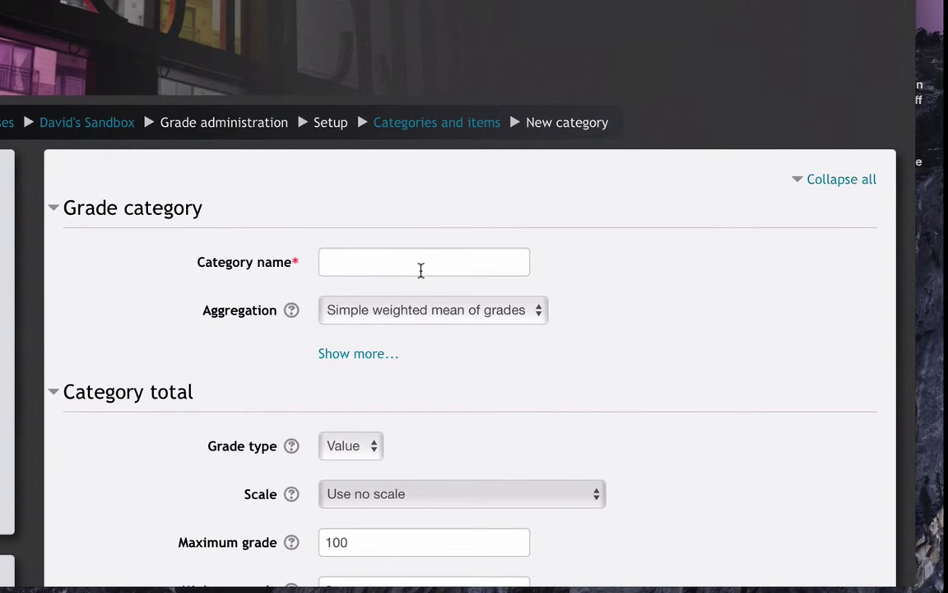
{"action": "left_click", "coordinate": [429, 265]}
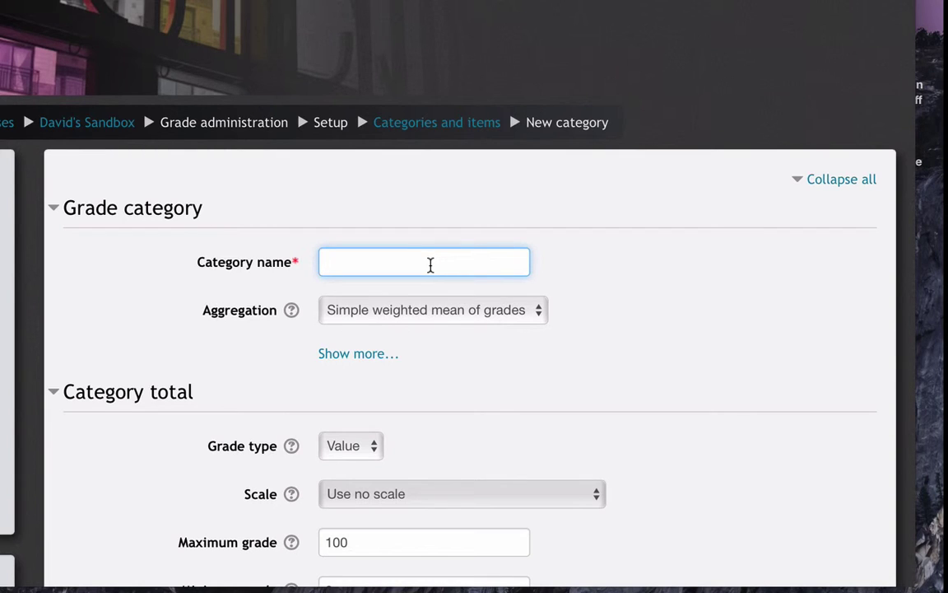
{"action": "type", "text": "Homework"}
{"action": "scroll", "coordinate": [508, 343], "scroll_direction": "down", "scroll_amount": 2}
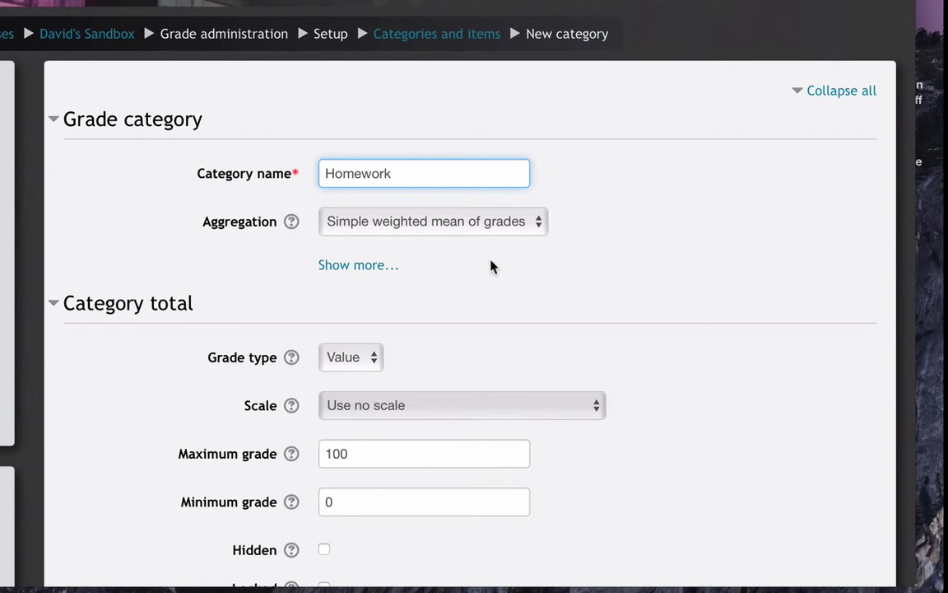
{"action": "scroll", "coordinate": [489, 266], "scroll_direction": "down", "scroll_amount": 5}
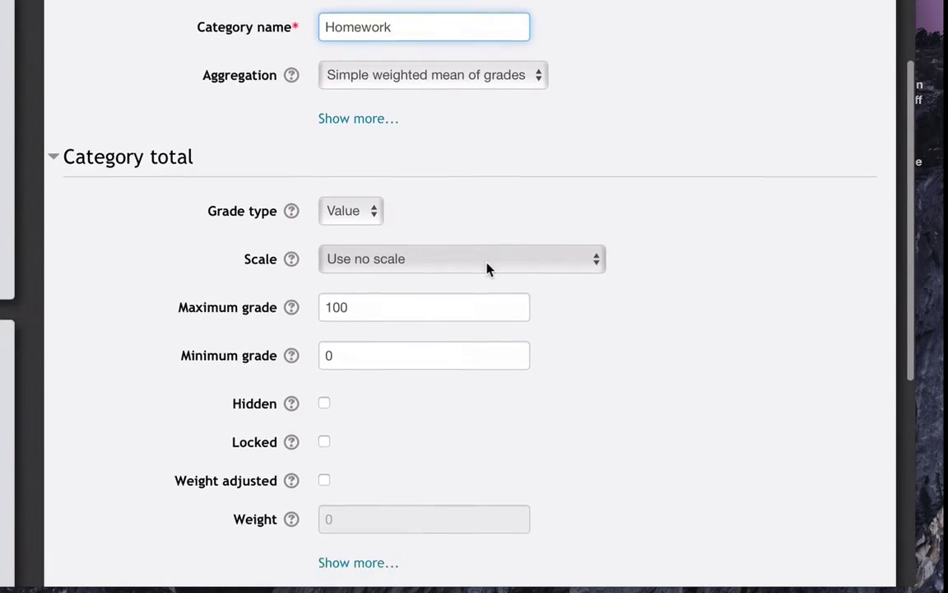
{"action": "scroll", "coordinate": [526, 313], "scroll_direction": "down", "scroll_amount": 2}
{"action": "left_click", "coordinate": [387, 557]}
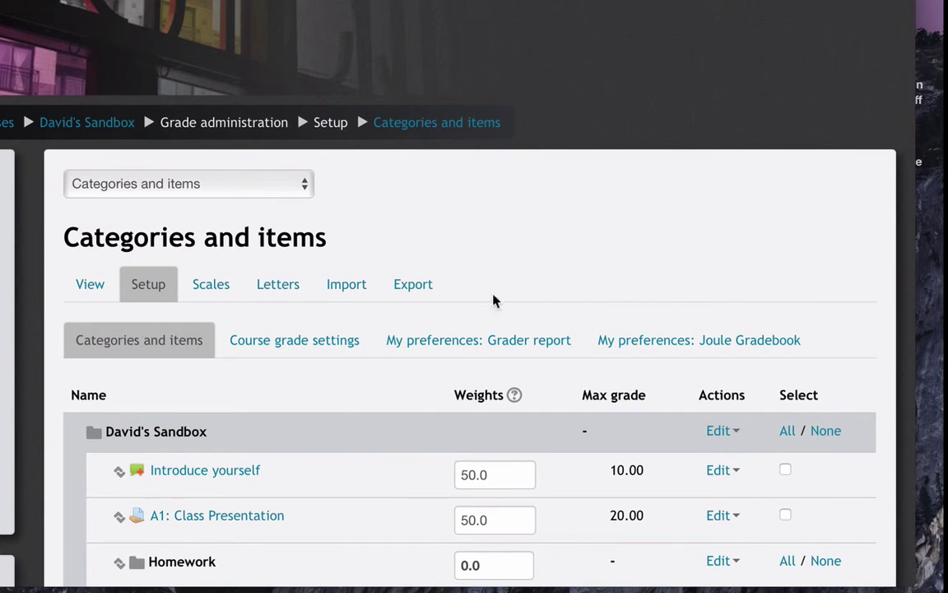
Add another grade category named Presentations with the default settings and save it
{"action": "scroll", "coordinate": [354, 413], "scroll_direction": "down", "scroll_amount": 7}
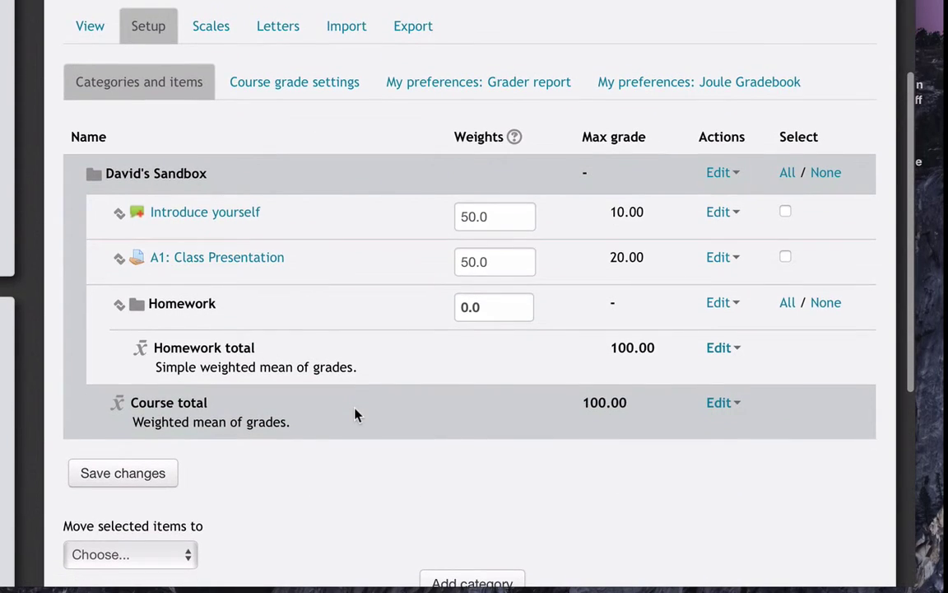
{"action": "scroll", "coordinate": [355, 414], "scroll_direction": "down", "scroll_amount": 2}
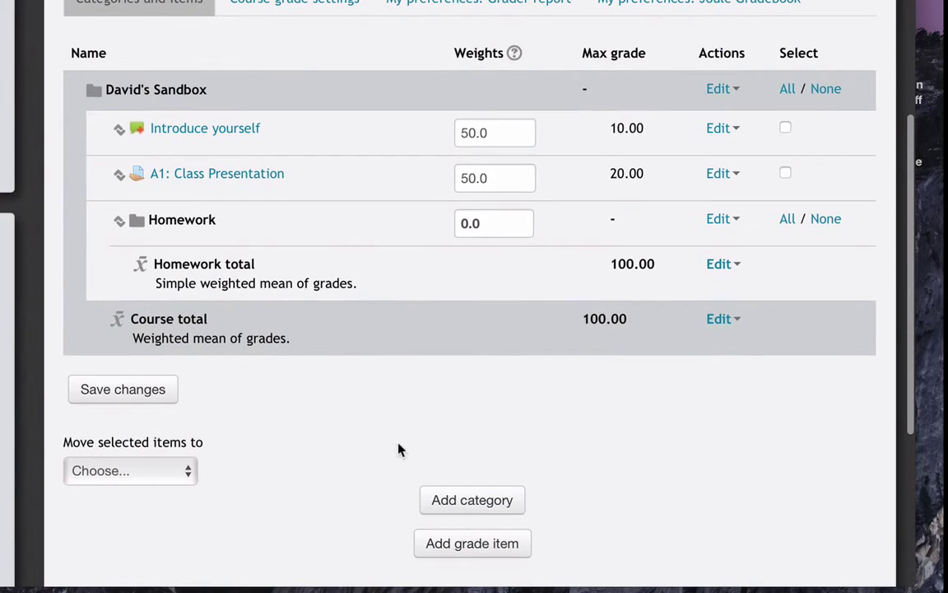
{"action": "left_click", "coordinate": [485, 500]}
{"action": "left_click", "coordinate": [429, 255]}
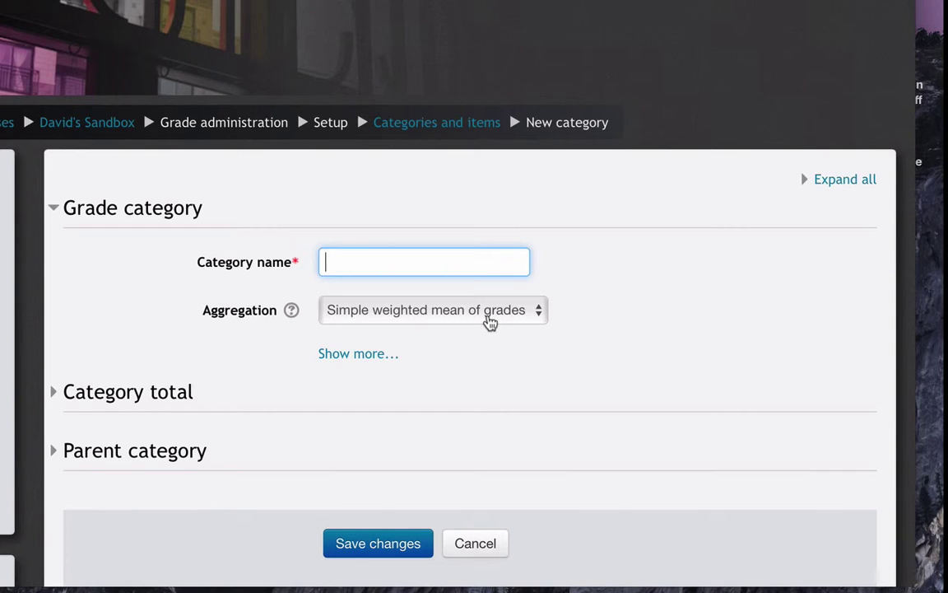
{"action": "type", "text": "Presentations"}
{"action": "scroll", "coordinate": [576, 432], "scroll_direction": "down", "scroll_amount": 2}
{"action": "scroll", "coordinate": [574, 442], "scroll_direction": "down", "scroll_amount": 1}
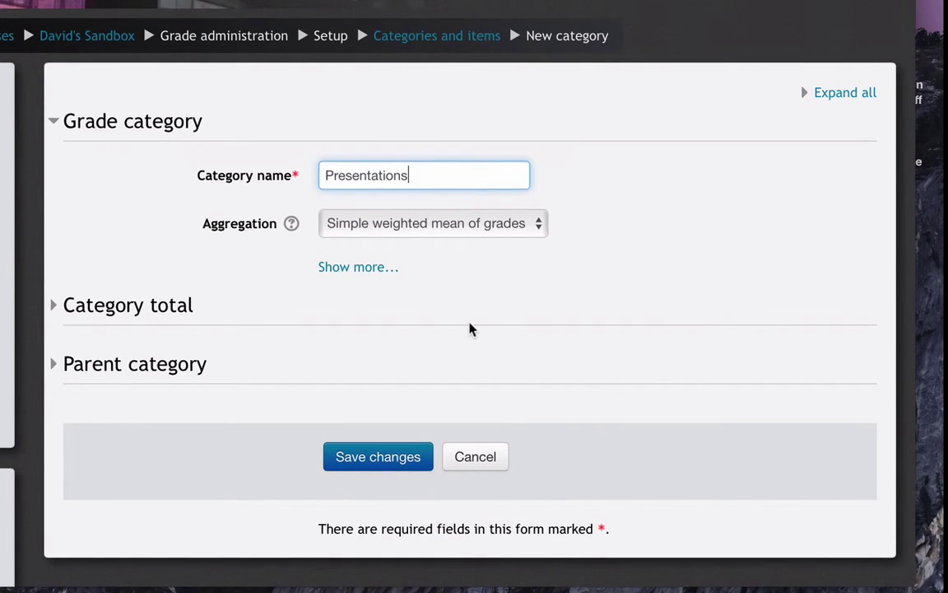
{"action": "left_click", "coordinate": [390, 462]}
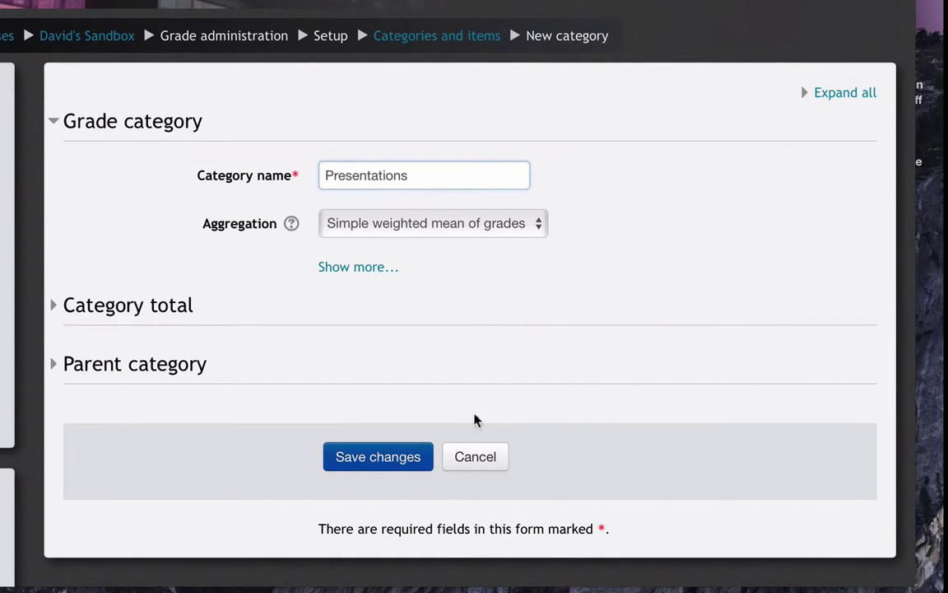
Move the Introduce yourself item into the Homework category
{"action": "scroll", "coordinate": [481, 420], "scroll_direction": "down", "scroll_amount": 5}
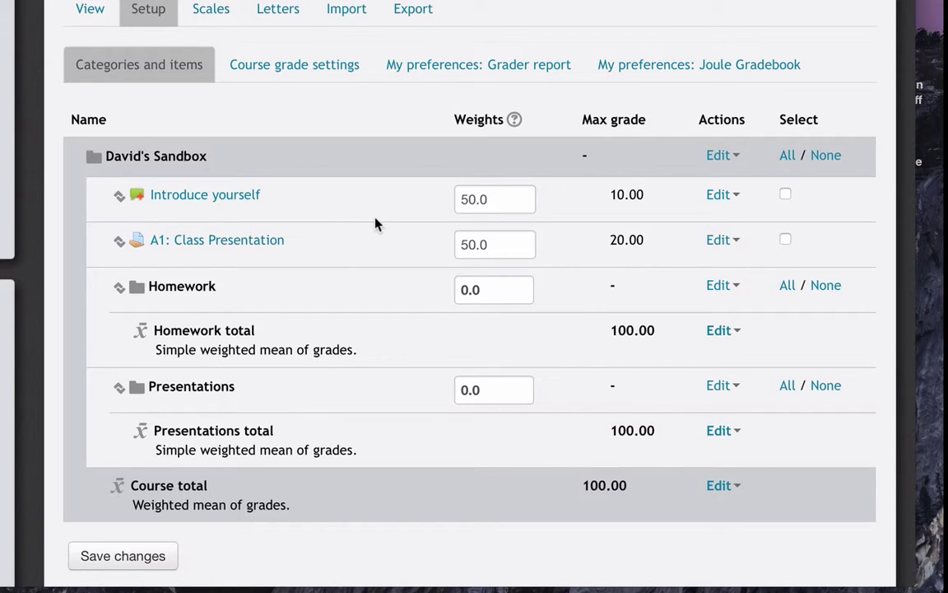
{"action": "left_click", "coordinate": [786, 196]}
{"action": "scroll", "coordinate": [319, 382], "scroll_direction": "down", "scroll_amount": 3}
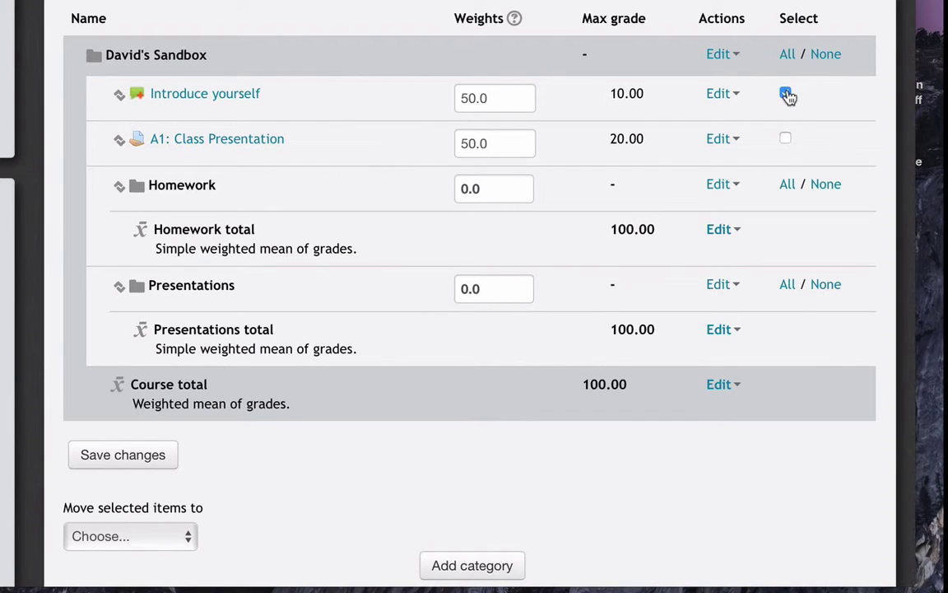
{"action": "scroll", "coordinate": [304, 364], "scroll_direction": "down", "scroll_amount": 2}
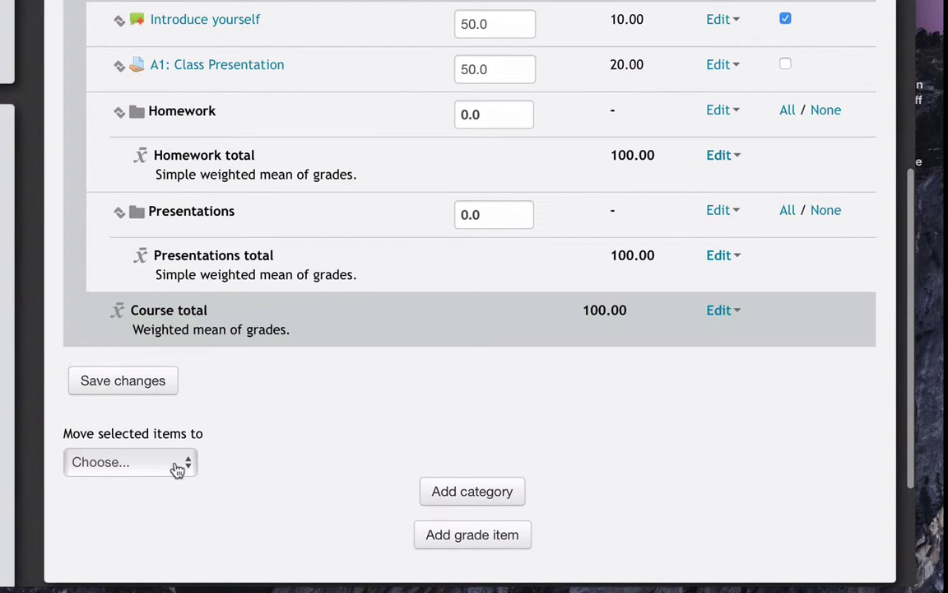
{"action": "left_click", "coordinate": [179, 467]}
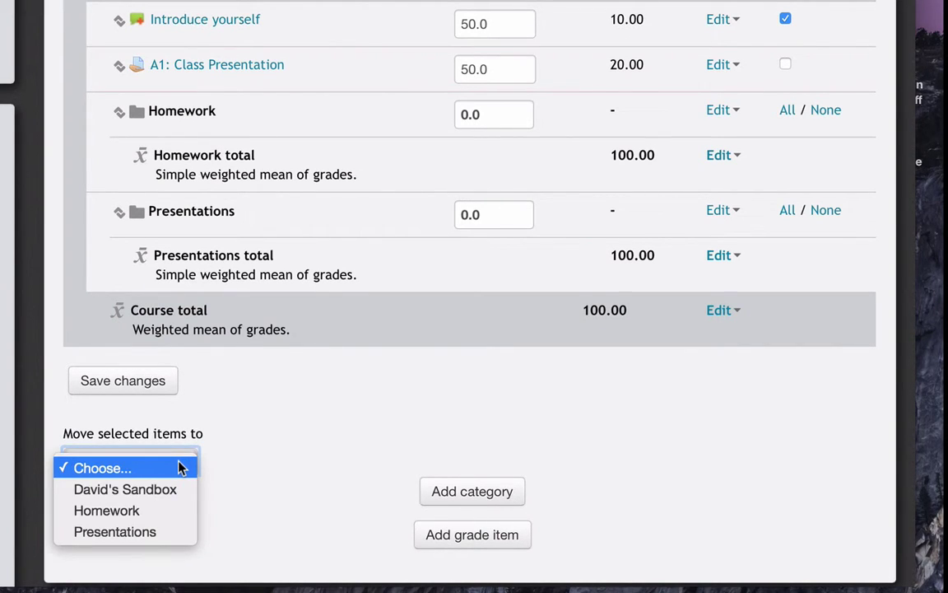
{"action": "left_click", "coordinate": [121, 511]}
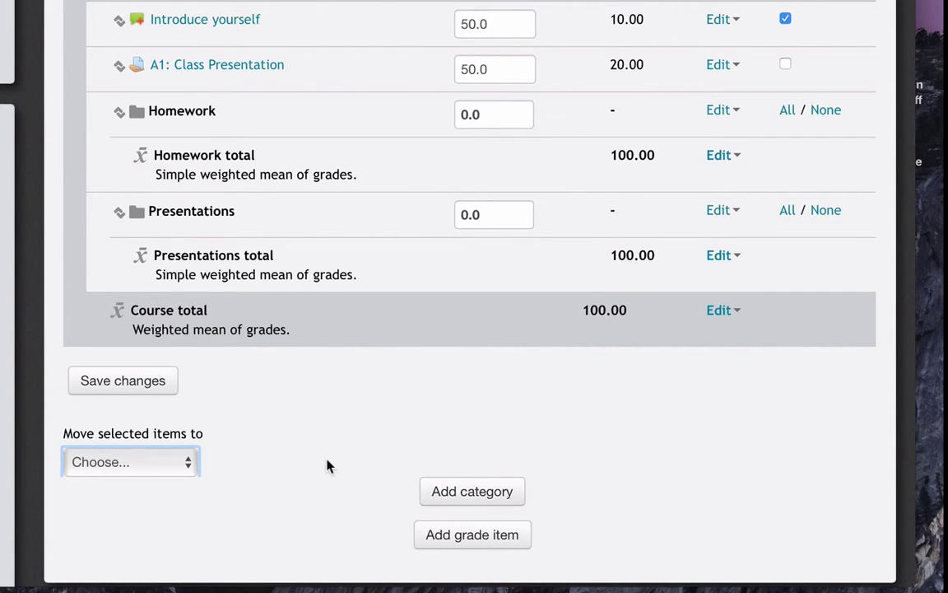
Move the A1: Class Presentation item into the Presentations category
{"action": "scroll", "coordinate": [327, 467], "scroll_direction": "down", "scroll_amount": 5}
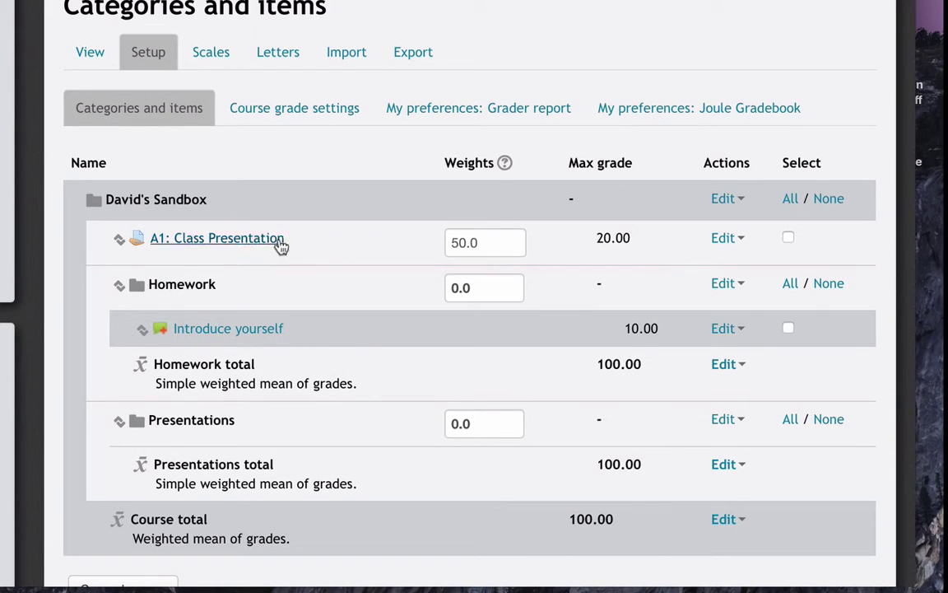
{"action": "left_click", "coordinate": [789, 239]}
{"action": "scroll", "coordinate": [444, 387], "scroll_direction": "down", "scroll_amount": 3}
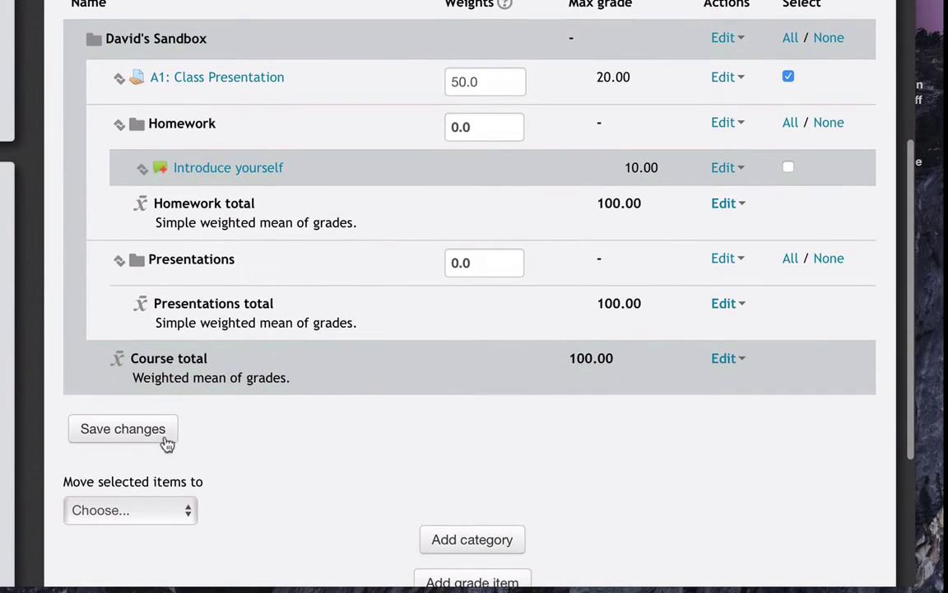
{"action": "left_click", "coordinate": [156, 515]}
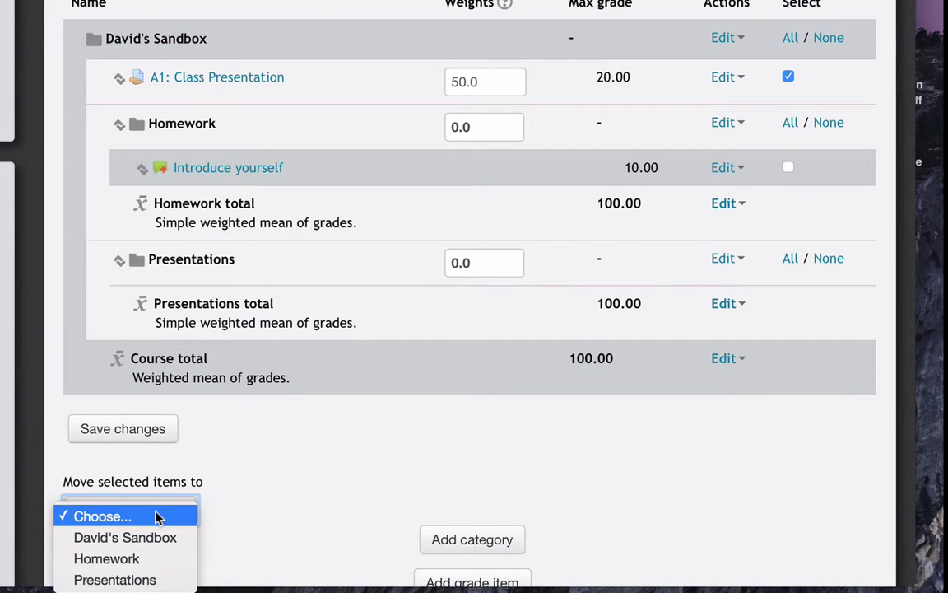
{"action": "left_click", "coordinate": [336, 513]}
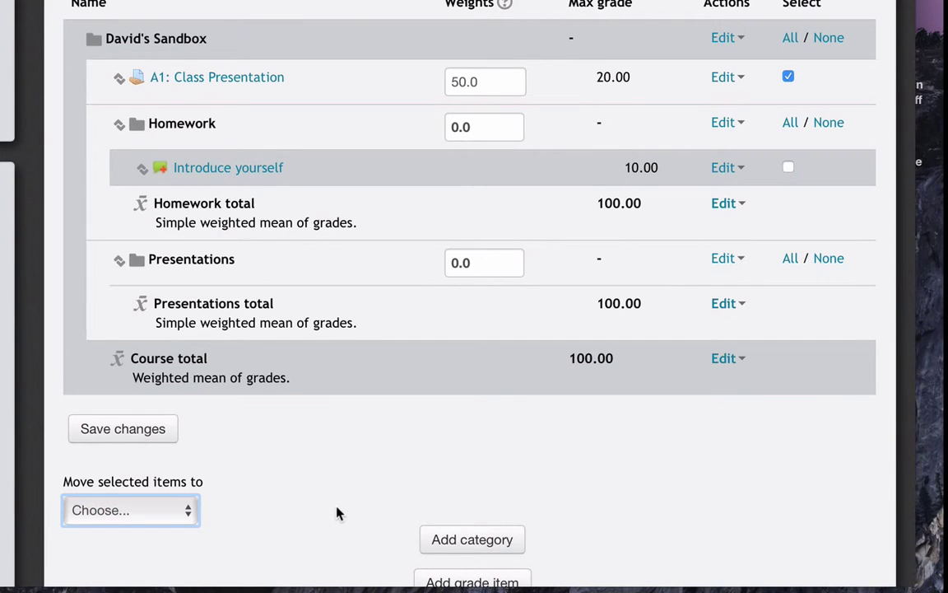
Set the Homework category's weight to 40 and the Presentations category's weight to 60, then save the changes
{"action": "scroll", "coordinate": [336, 513], "scroll_direction": "down", "scroll_amount": 5}
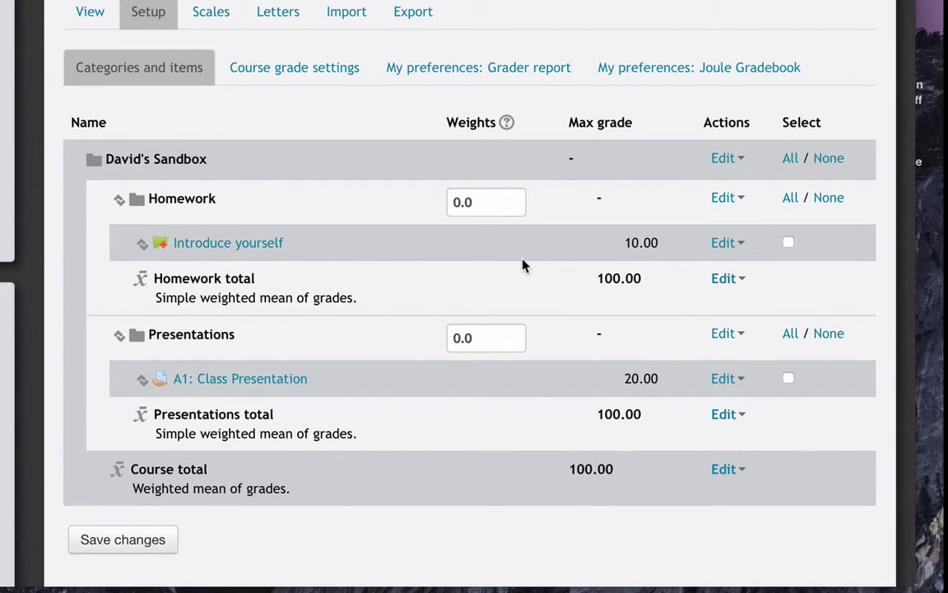
{"action": "left_click_drag", "start_coordinate": [492, 203], "coordinate": [427, 204]}
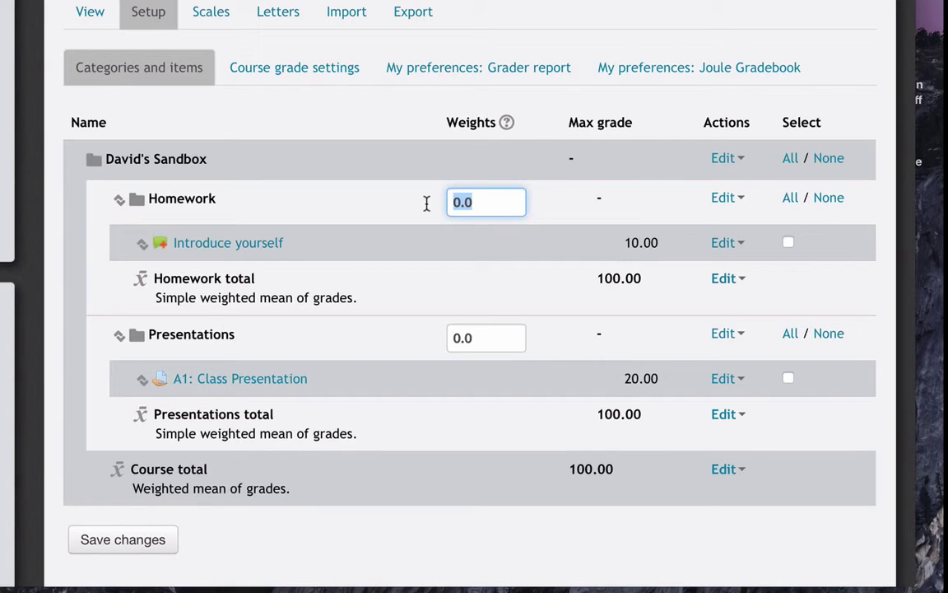
{"action": "type", "text": "40"}
{"action": "key", "text": "Tab"}
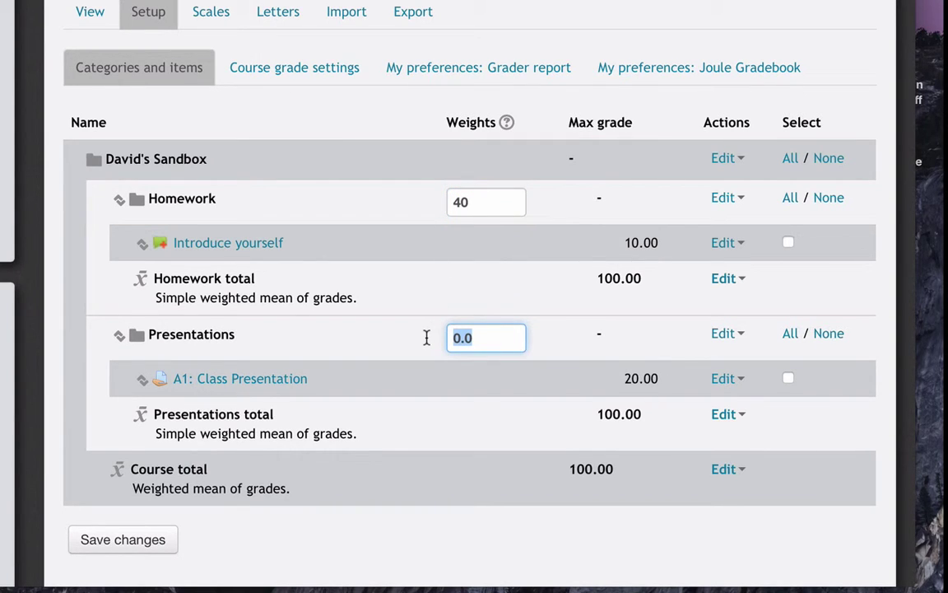
{"action": "type", "text": "60"}
{"action": "scroll", "coordinate": [481, 416], "scroll_direction": "down", "scroll_amount": 3}
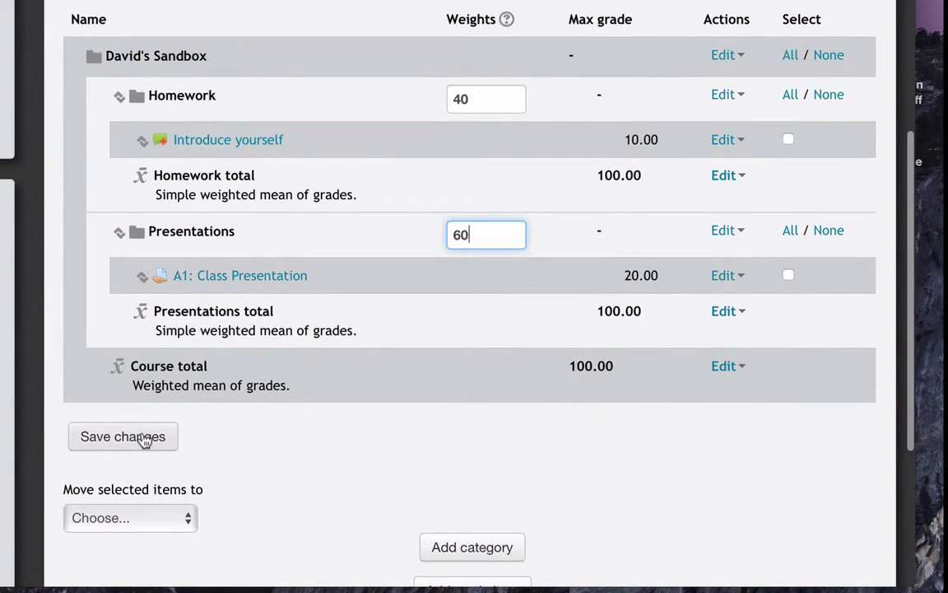
{"action": "left_click", "coordinate": [144, 440]}
Enter a weight of 4 for the Homework category and 6 for the Presentations category without saving
{"action": "scroll", "coordinate": [370, 381], "scroll_direction": "down", "scroll_amount": 3}
{"action": "scroll", "coordinate": [347, 463], "scroll_direction": "down", "scroll_amount": 2}
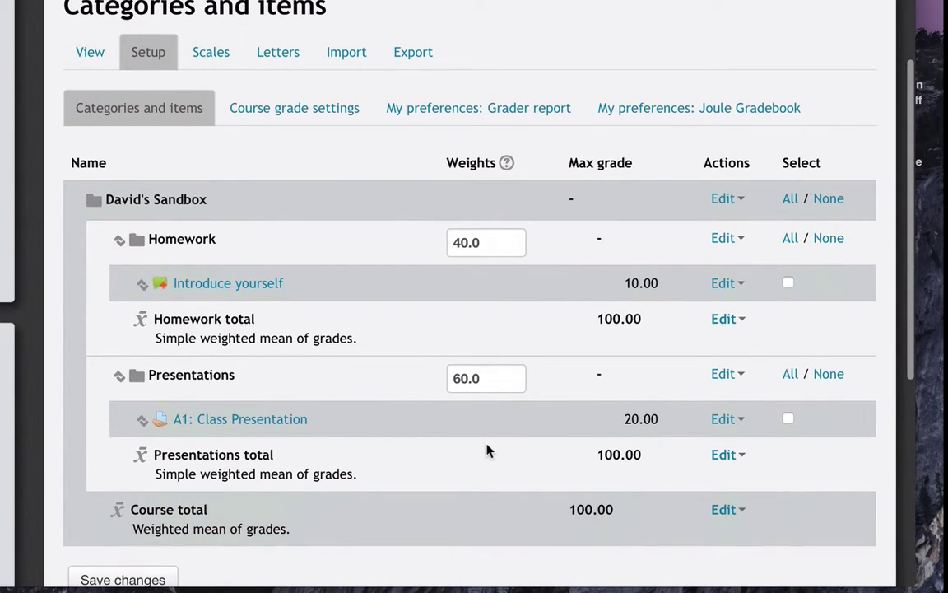
{"action": "scroll", "coordinate": [486, 451], "scroll_direction": "down", "scroll_amount": 2}
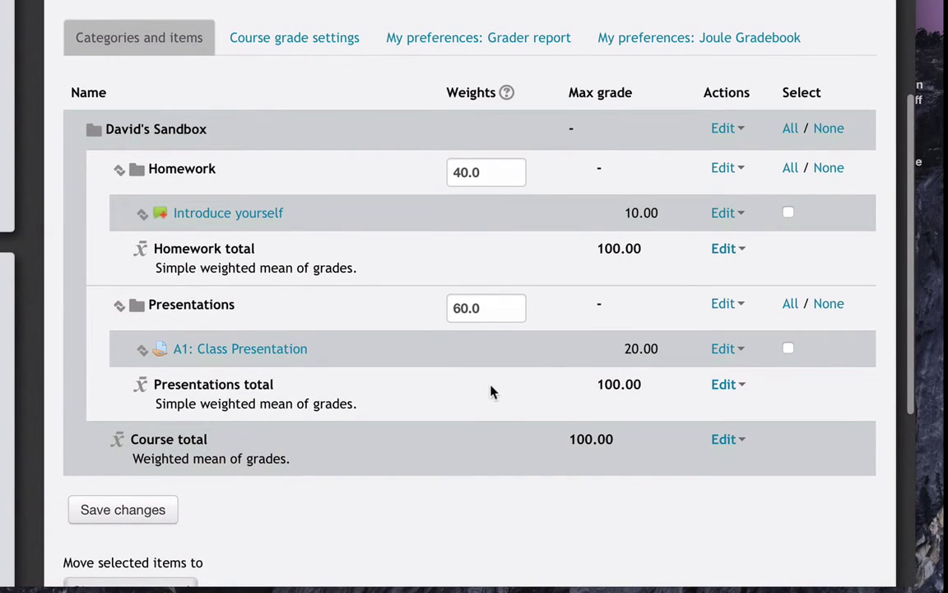
{"action": "left_click_drag", "start_coordinate": [486, 171], "coordinate": [419, 171]}
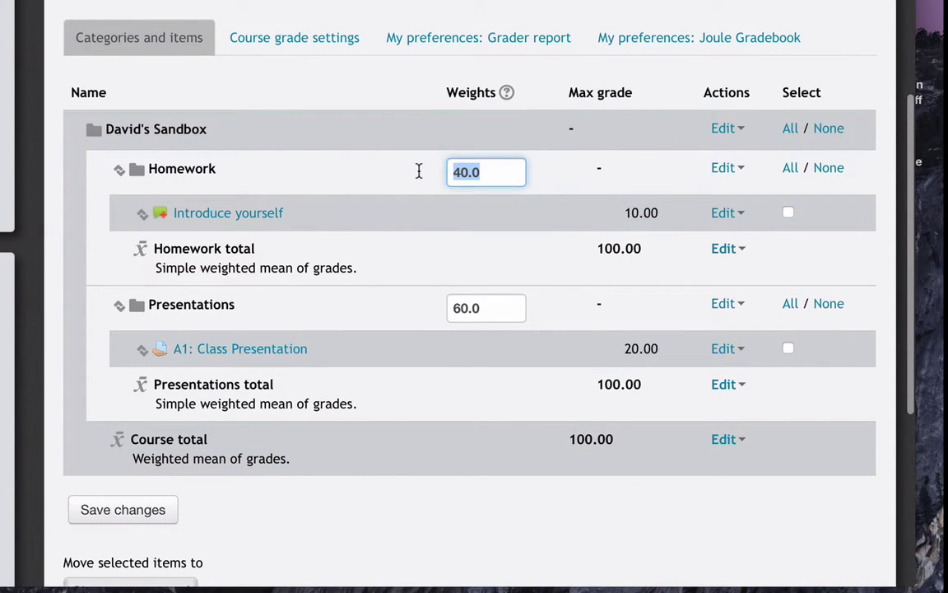
{"action": "type", "text": "4"}
{"action": "key", "text": "Tab"}
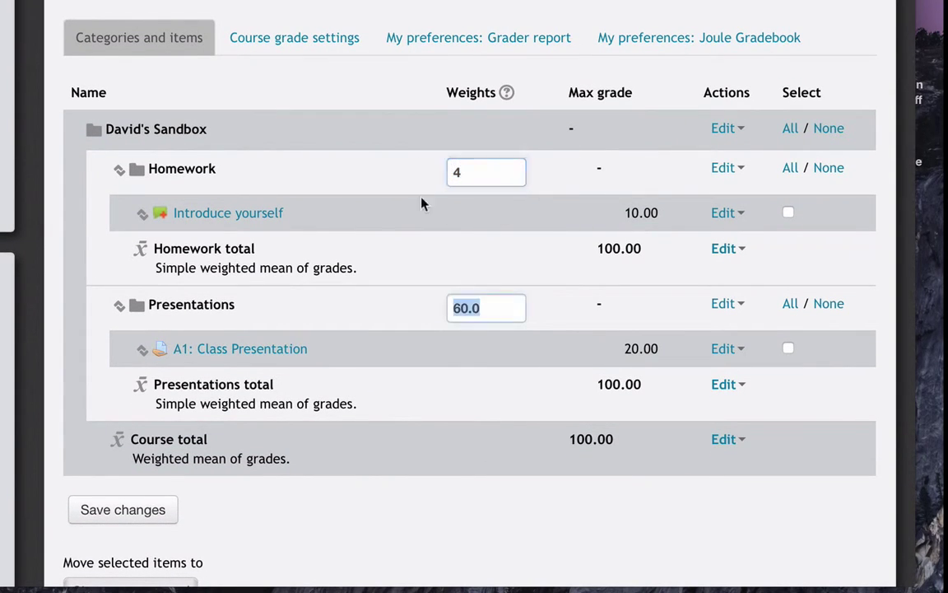
{"action": "left_click", "coordinate": [490, 306]}
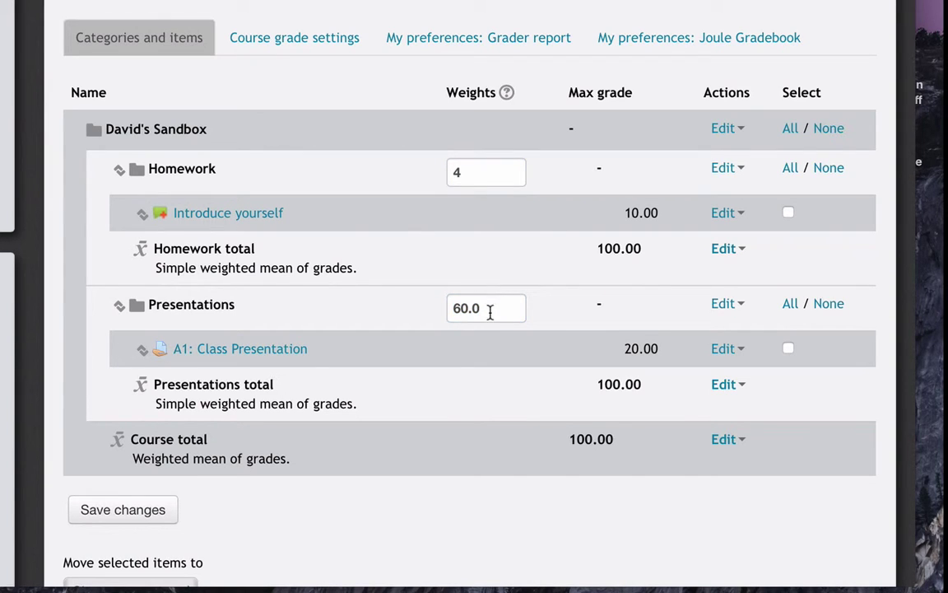
{"action": "left_click_drag", "start_coordinate": [490, 311], "coordinate": [418, 312]}
{"action": "type", "text": "6"}
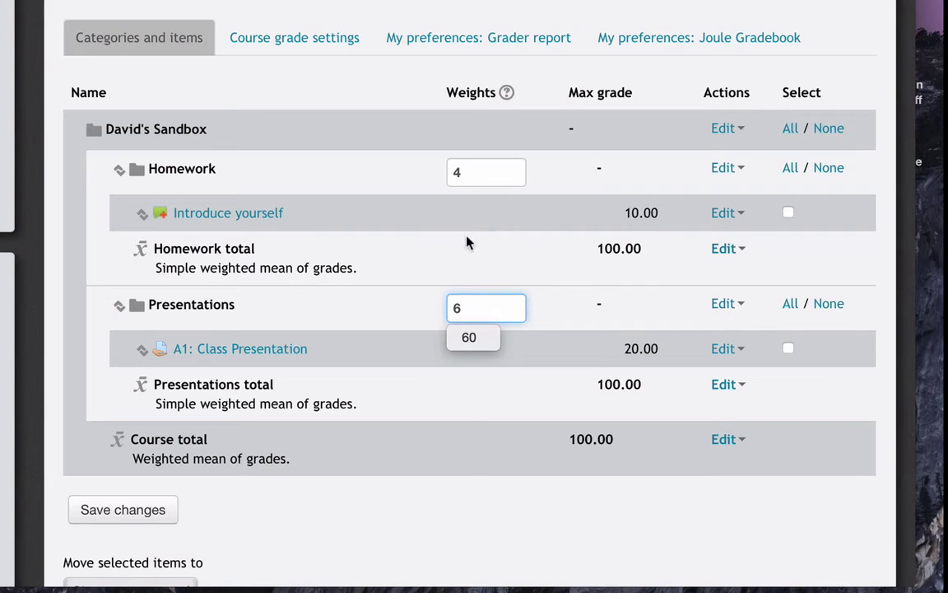
{"action": "left_click", "coordinate": [445, 260]}
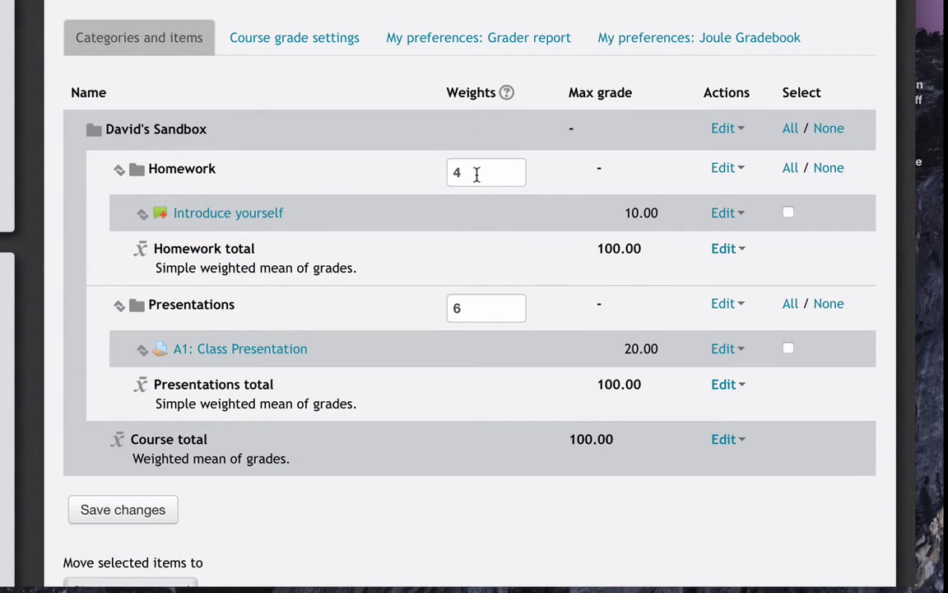
Restore the category weights to 40 for Homework and 60 for Presentations and save the gradebook setup
{"action": "left_click_drag", "start_coordinate": [476, 174], "coordinate": [442, 174]}
{"action": "type", "text": "40"}
{"action": "left_click_drag", "start_coordinate": [472, 309], "coordinate": [442, 310]}
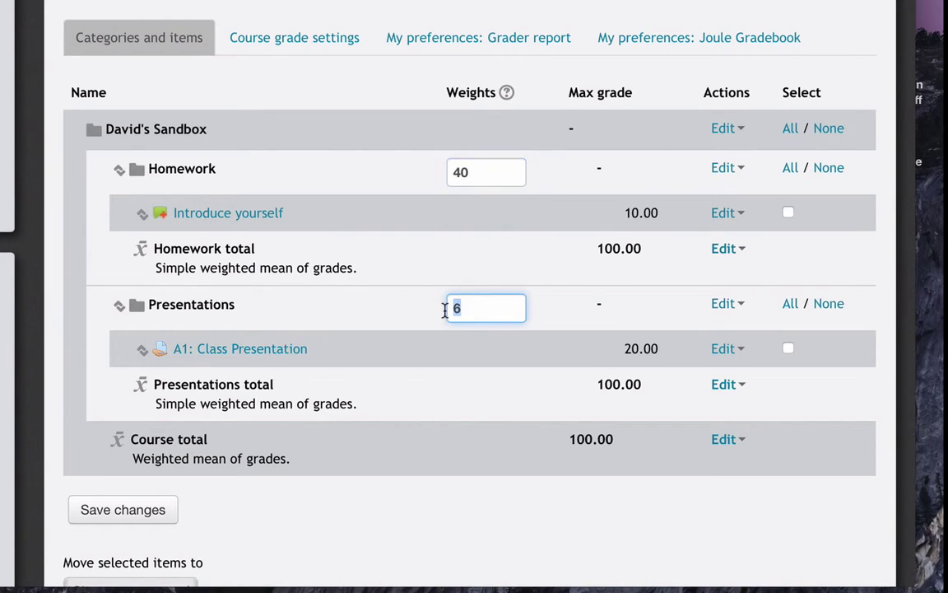
{"action": "type", "text": "60"}
{"action": "left_click", "coordinate": [413, 351]}
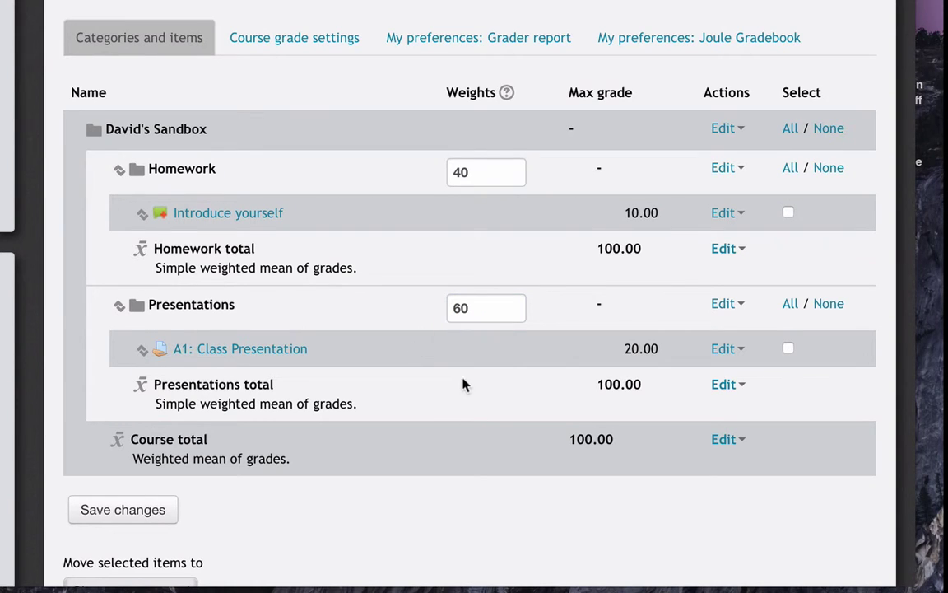
{"action": "scroll", "coordinate": [461, 387], "scroll_direction": "down", "scroll_amount": 3}
{"action": "left_click", "coordinate": [147, 422]}
{"action": "scroll", "coordinate": [364, 332], "scroll_direction": "down", "scroll_amount": 5}
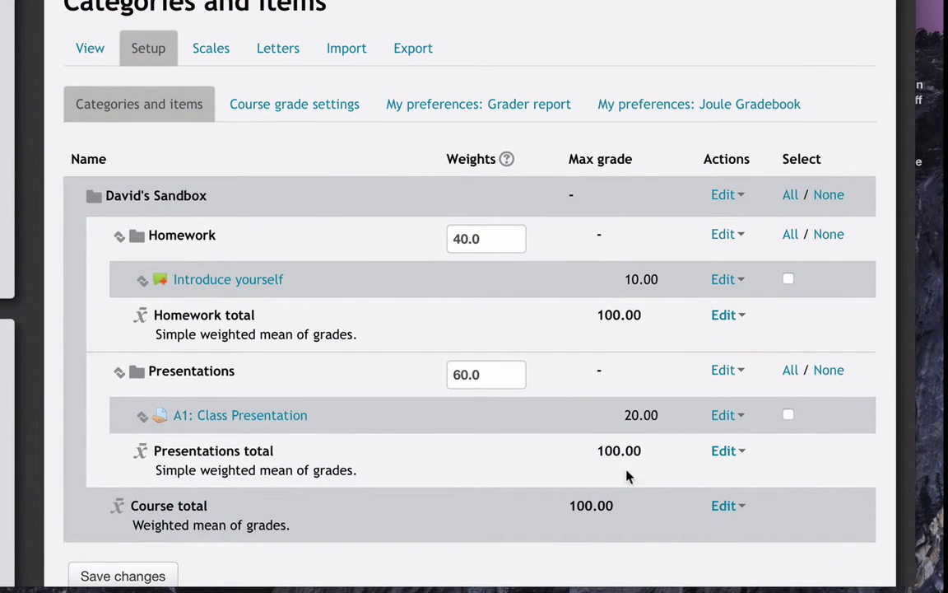
{"action": "scroll", "coordinate": [446, 486], "scroll_direction": "down", "scroll_amount": 1}
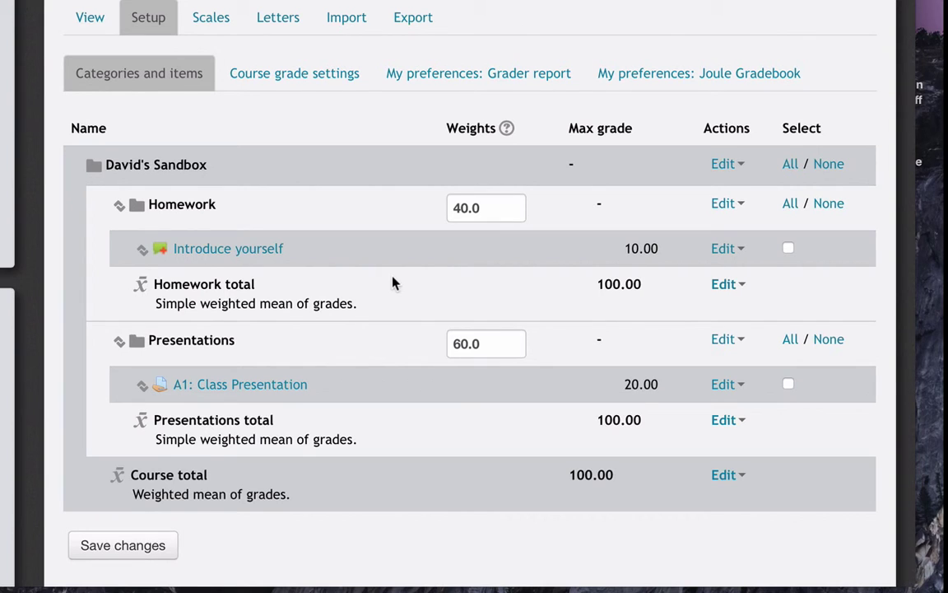
{"action": "scroll", "coordinate": [392, 283], "scroll_direction": "down", "scroll_amount": 5}
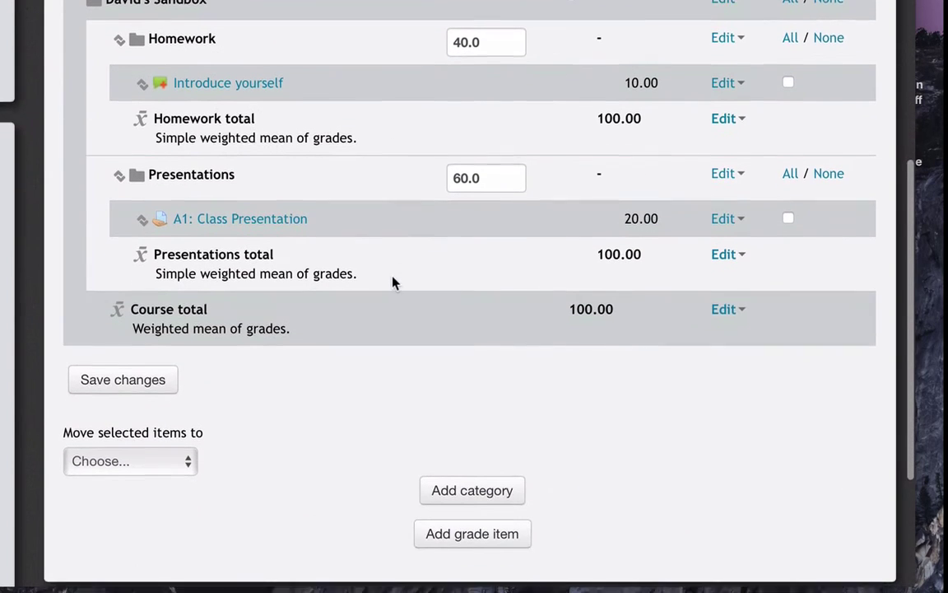
{"action": "scroll", "coordinate": [391, 282], "scroll_direction": "up", "scroll_amount": 3}
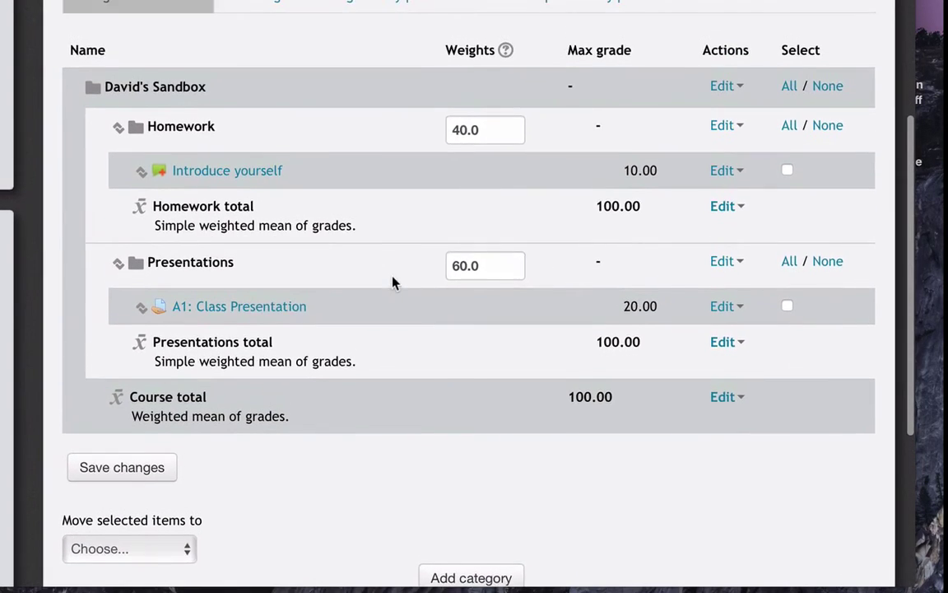
{"action": "scroll", "coordinate": [392, 282], "scroll_direction": "up", "scroll_amount": 1}
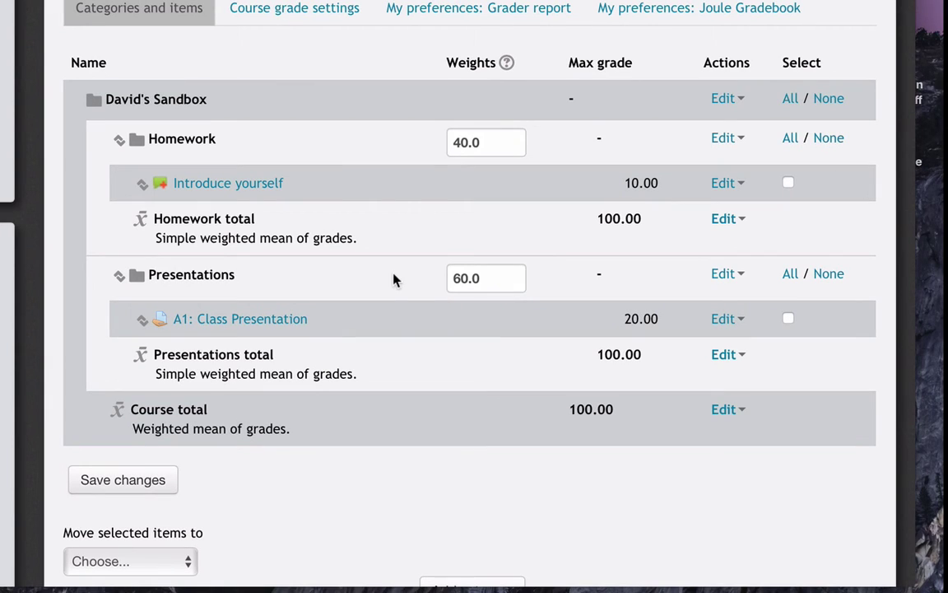